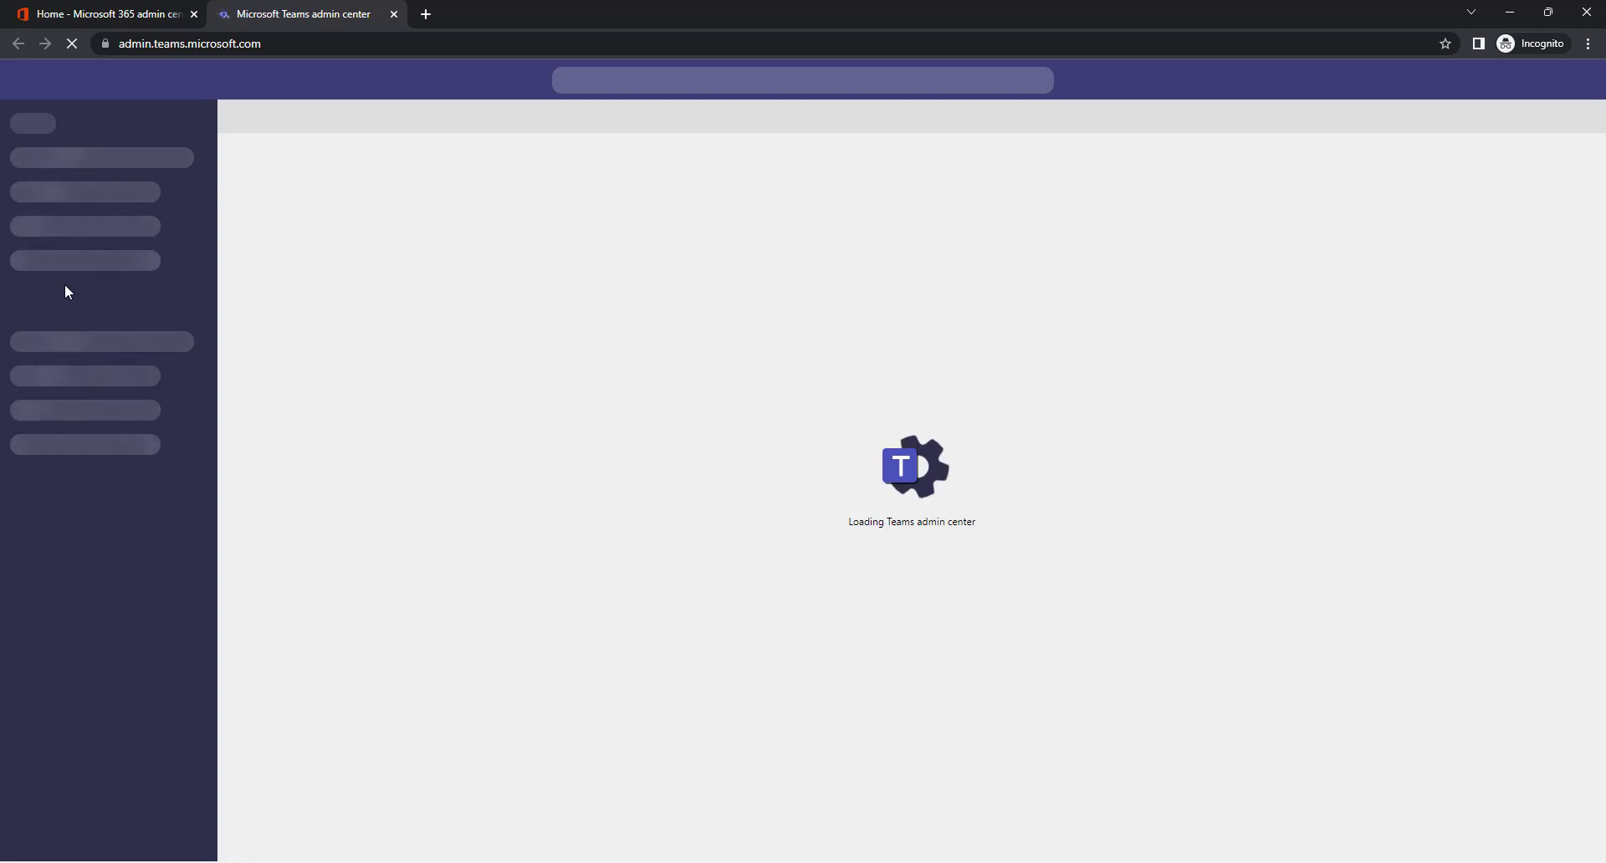
Step: Review the Teams admin center External access settings, where all external domains are allowed
{"action": "left_click", "coordinate": [89, 223]}
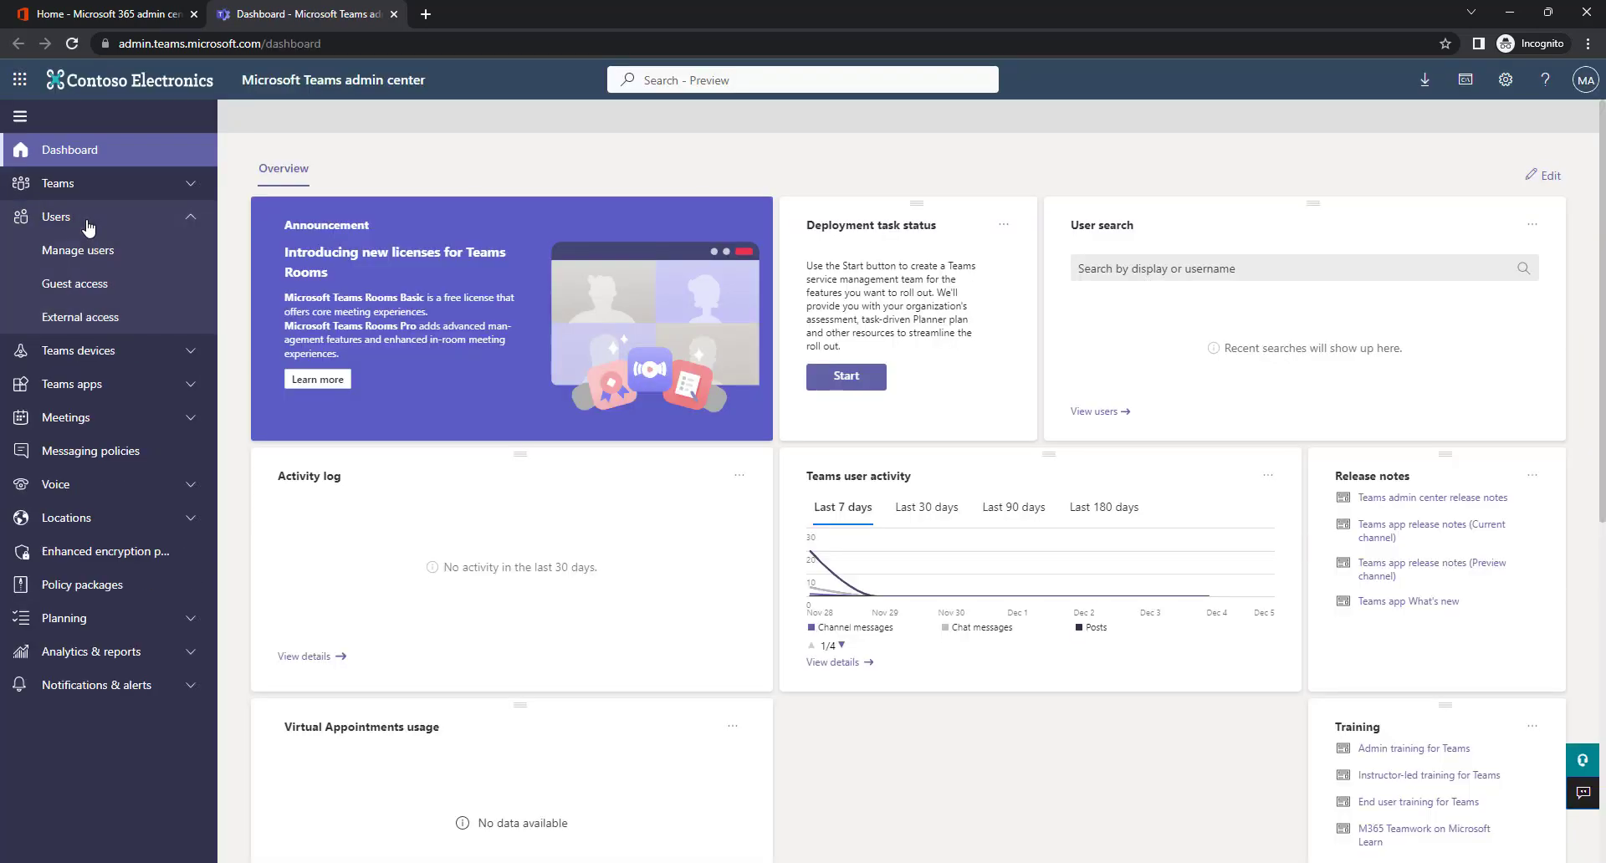
{"action": "left_click", "coordinate": [92, 326]}
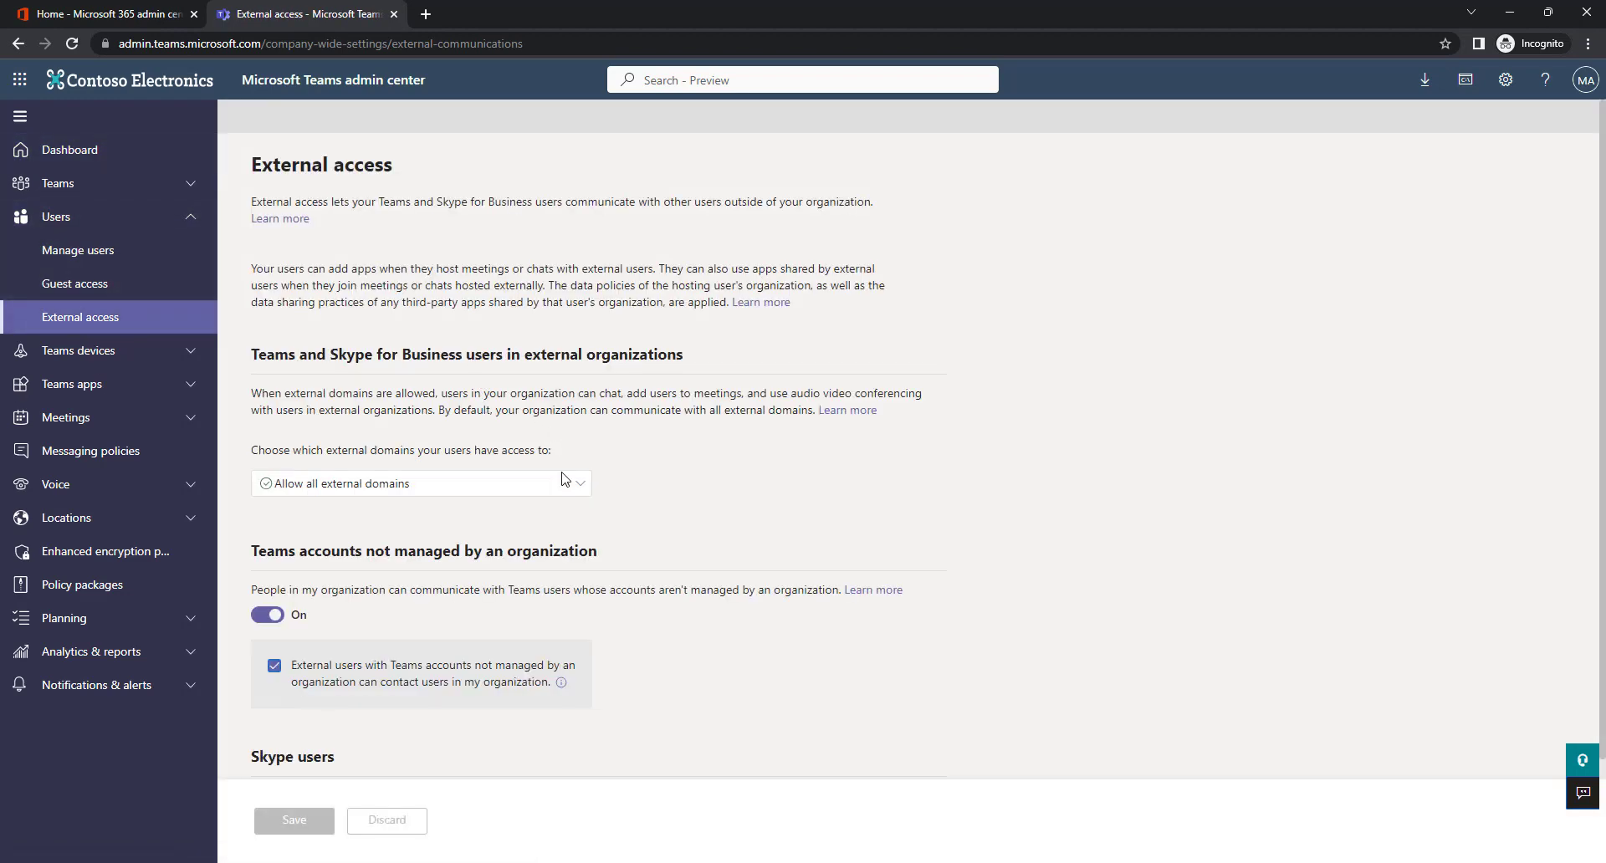
{"action": "scroll", "coordinate": [625, 522], "scroll_direction": "down", "scroll_amount": 2}
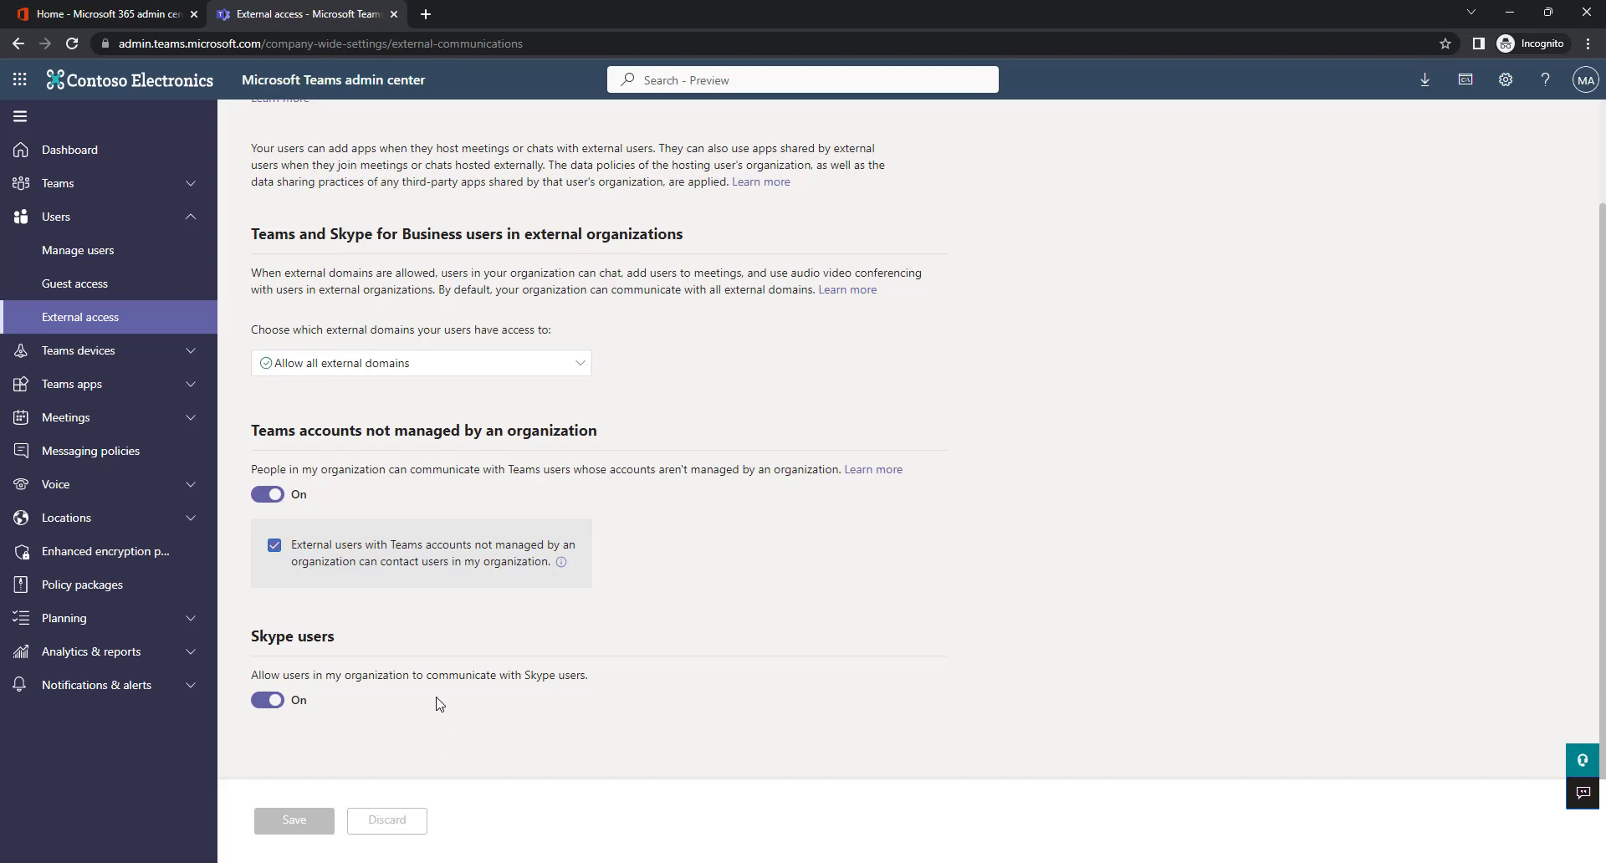
{"action": "scroll", "coordinate": [395, 536], "scroll_direction": "up", "scroll_amount": 2}
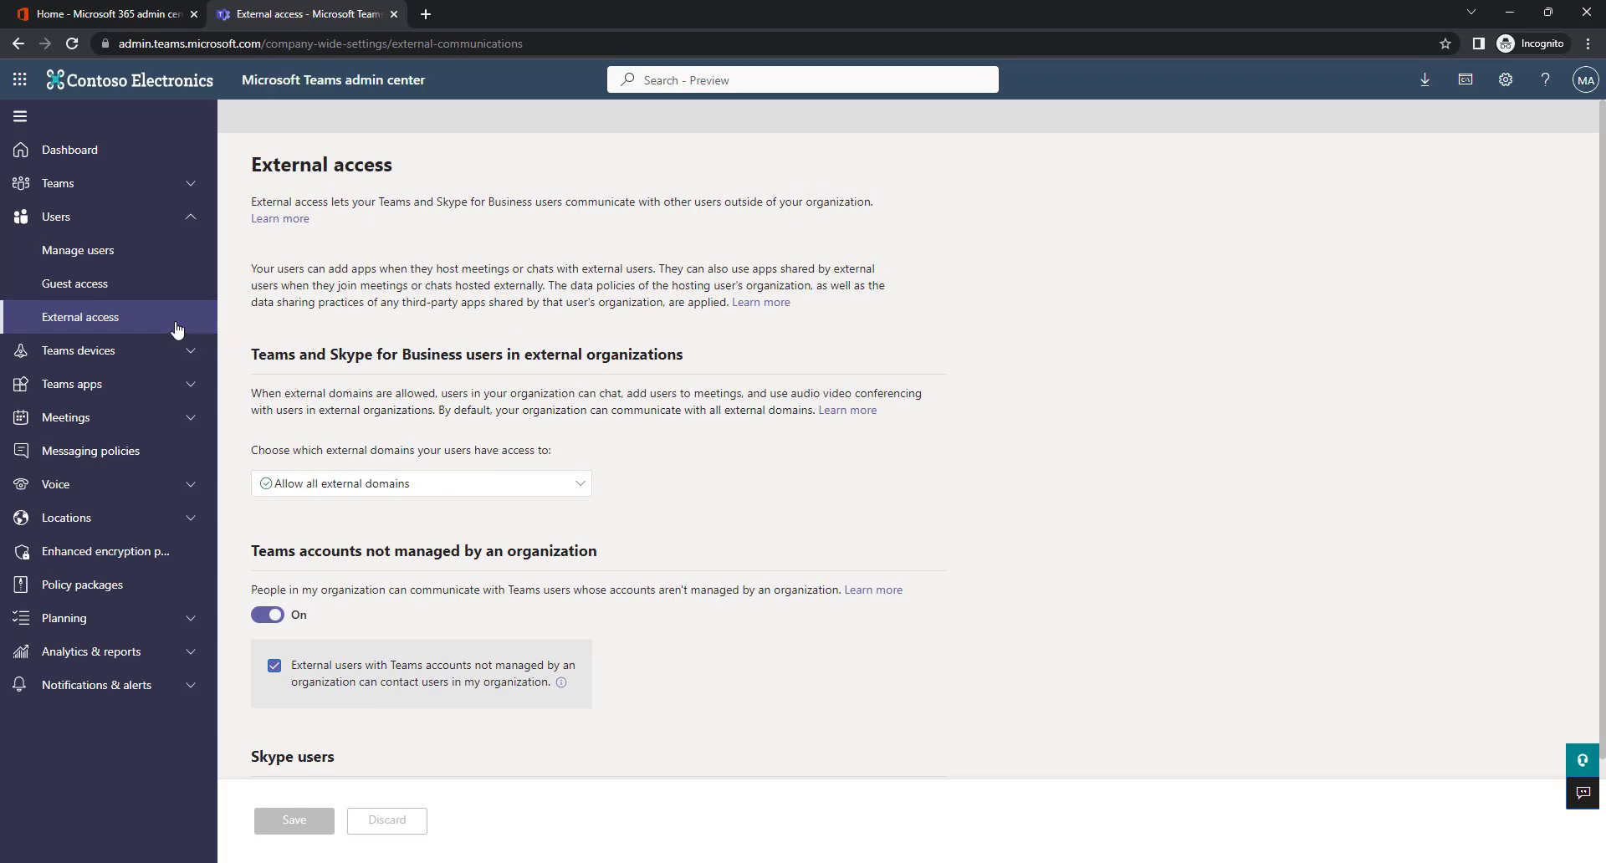
Step: Review Users > Guest access, including its Calling, Meeting and Messaging settings, with guest access On
{"action": "left_click", "coordinate": [115, 289]}
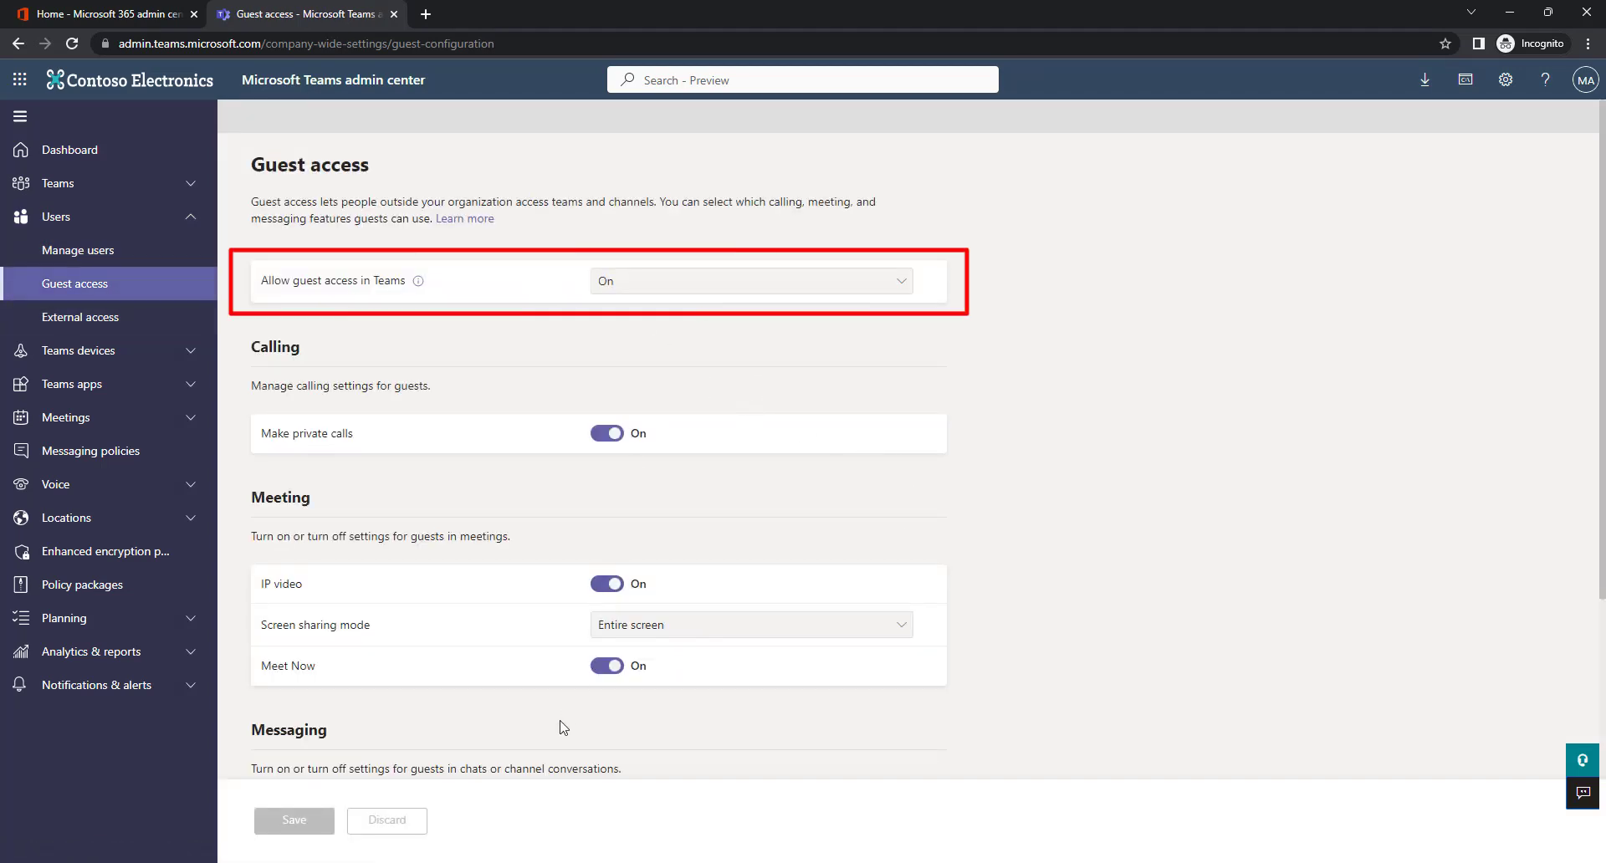
{"action": "scroll", "coordinate": [563, 728], "scroll_direction": "down", "scroll_amount": 4}
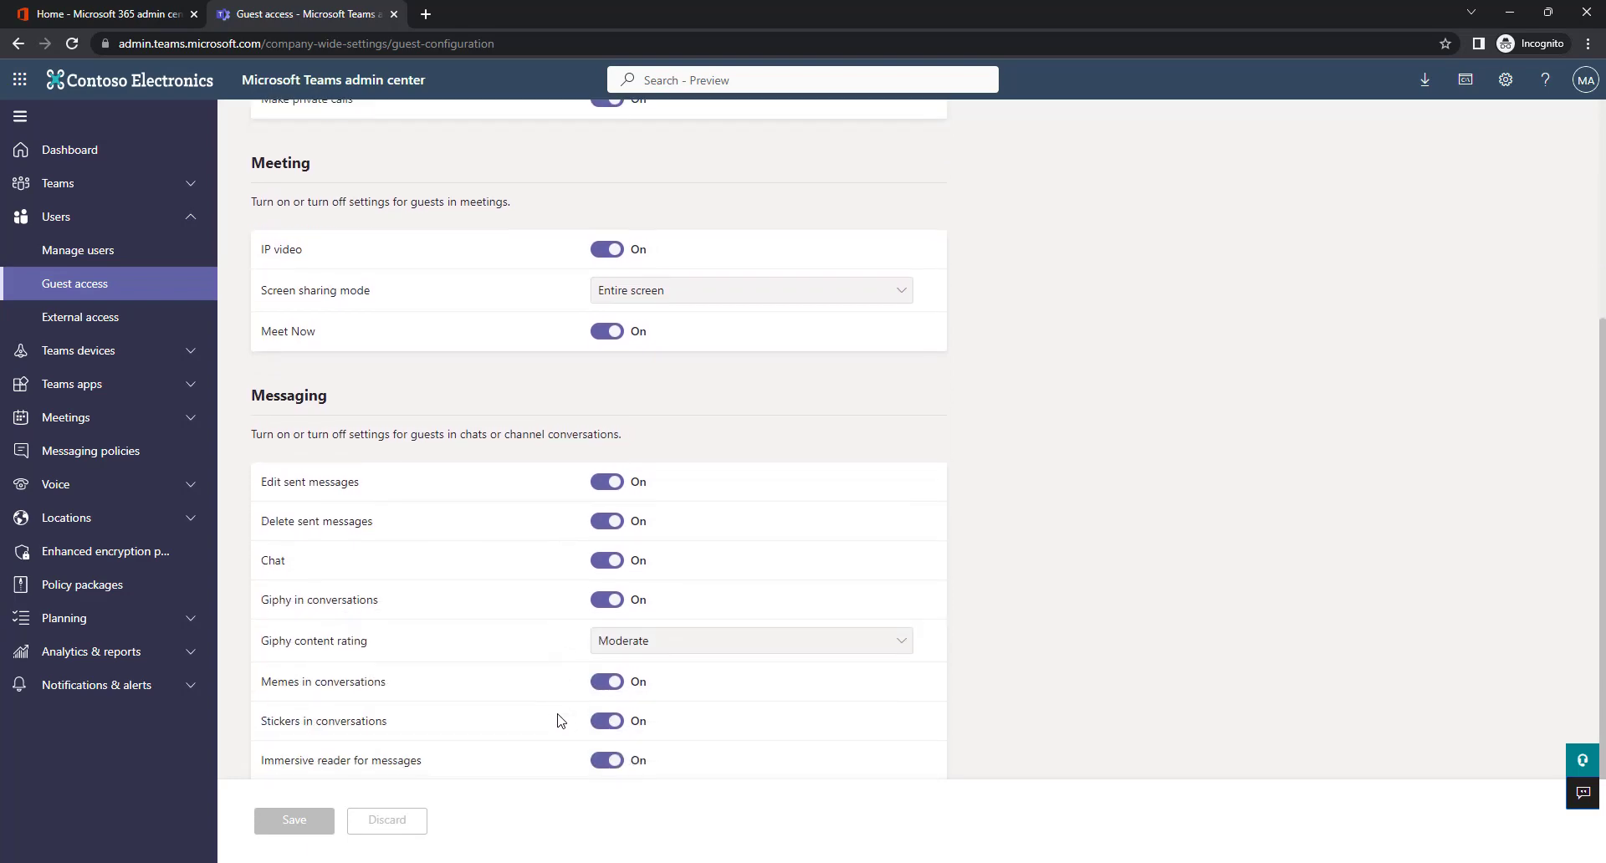
{"action": "scroll", "coordinate": [560, 720], "scroll_direction": "up", "scroll_amount": 4}
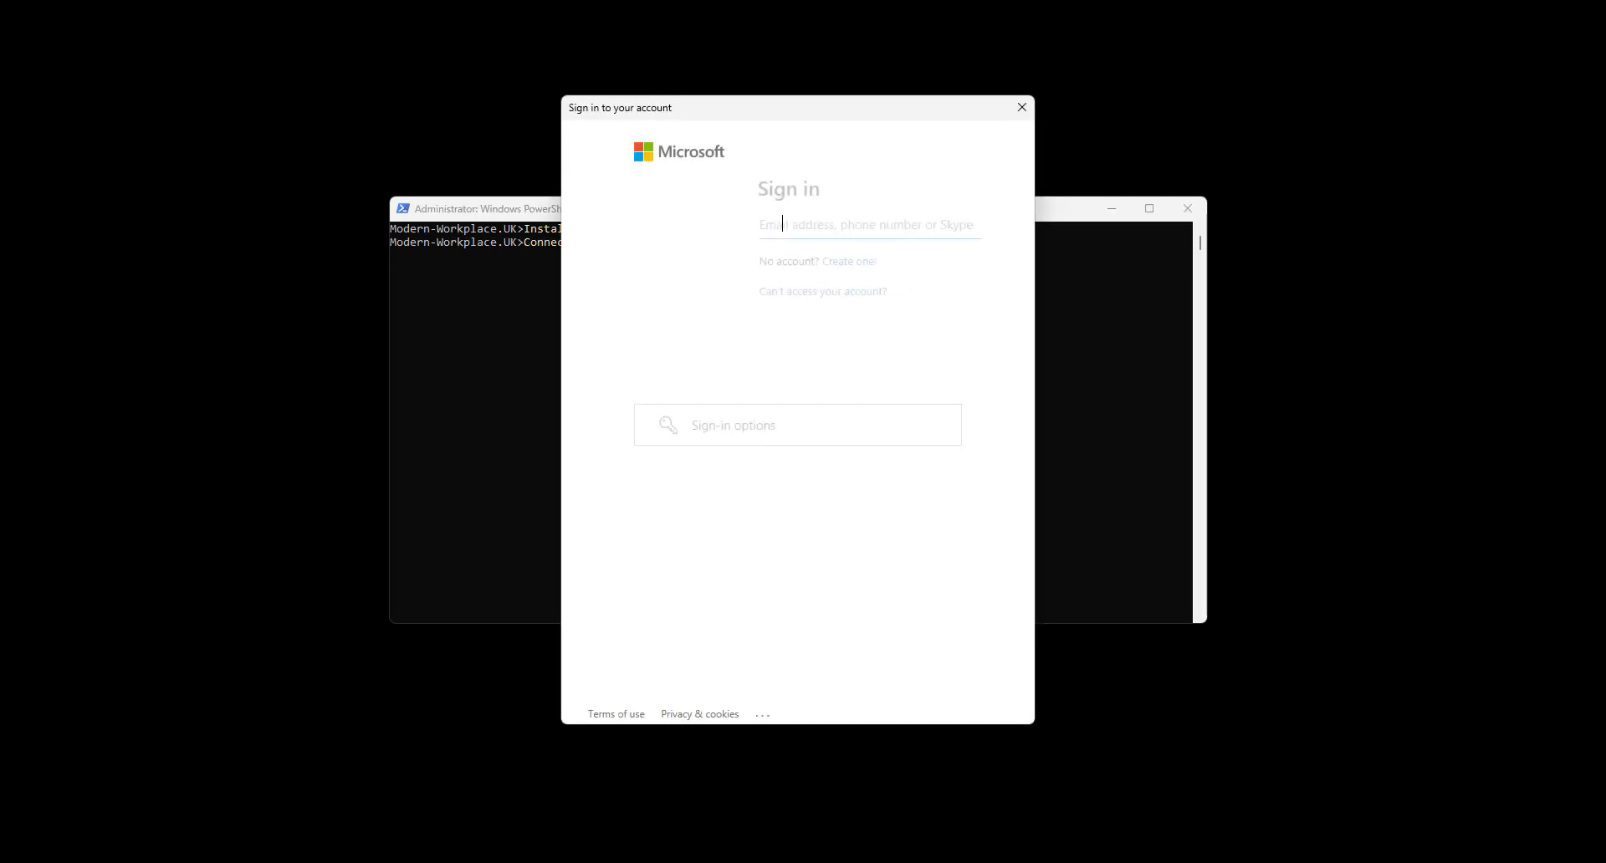
Step: Sign in to Azure AD with the admin account e-mail and password
{"action": "left_click", "coordinate": [658, 225]}
{"action": "key", "text": "ctrl+v"}
{"action": "left_click", "coordinate": [937, 336]}
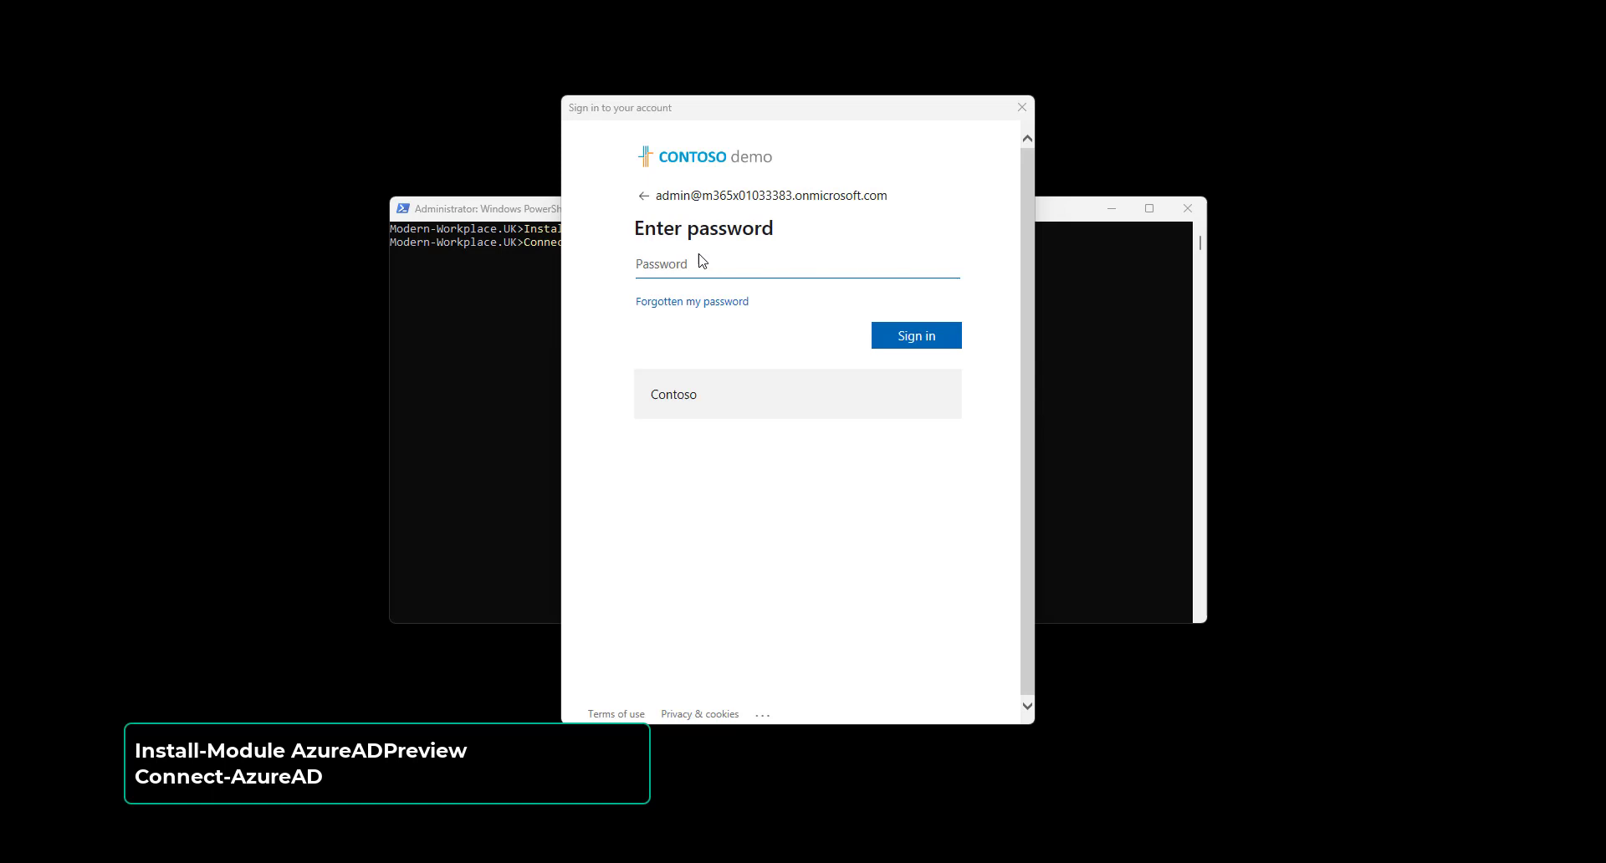
{"action": "left_click", "coordinate": [707, 266]}
{"action": "key", "text": "ctrl+v"}
{"action": "left_click", "coordinate": [924, 339]}
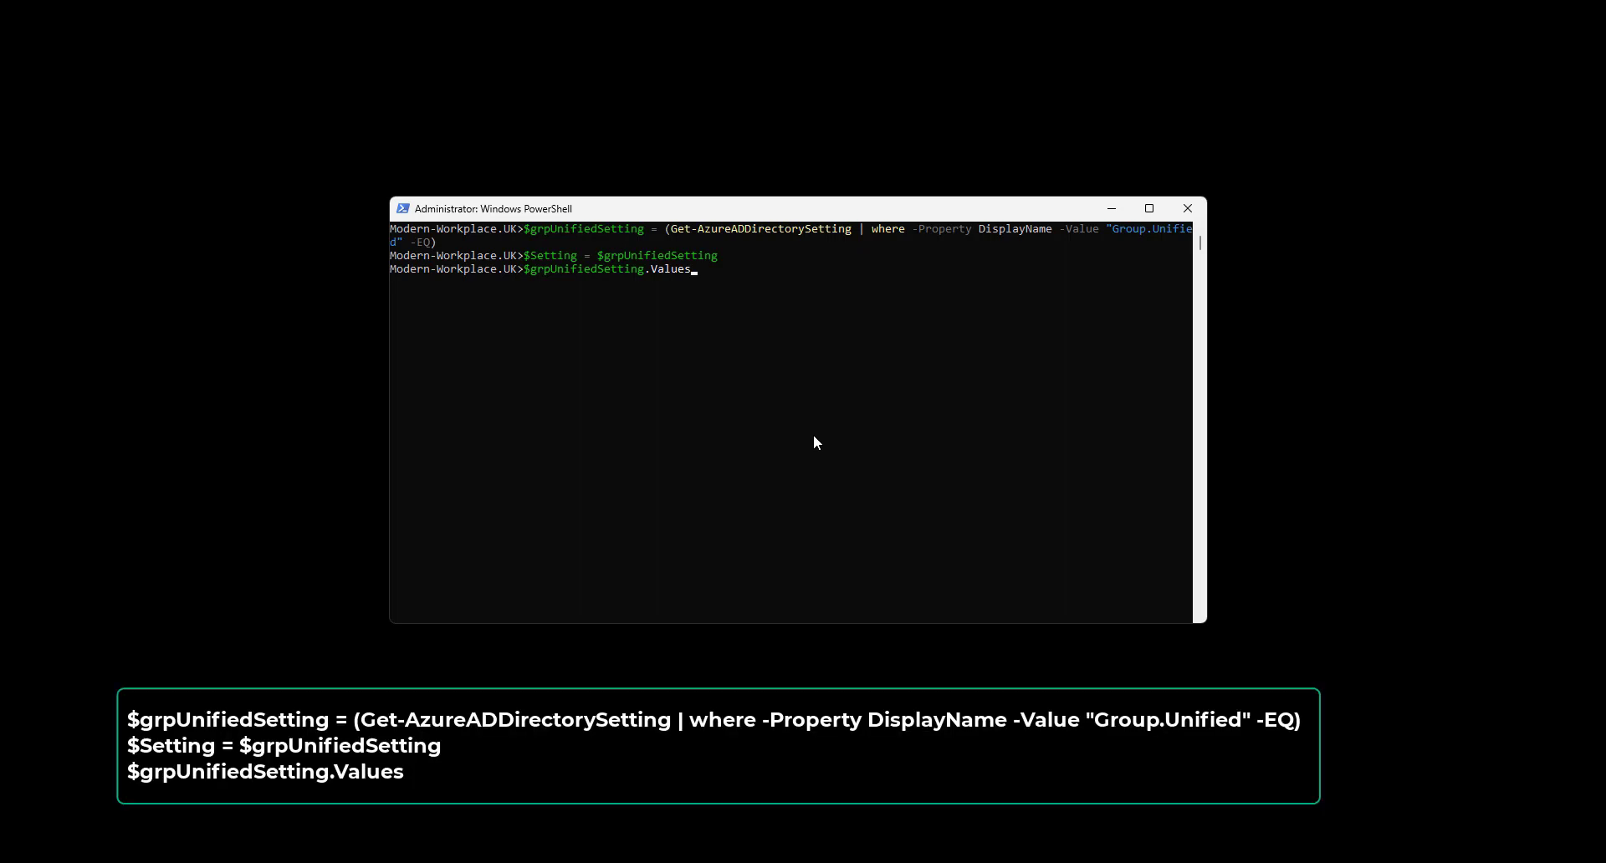
Step: Set the Group.Unified EnableMIPLabels setting to True and verify the listed values
{"action": "key", "text": "Return"}
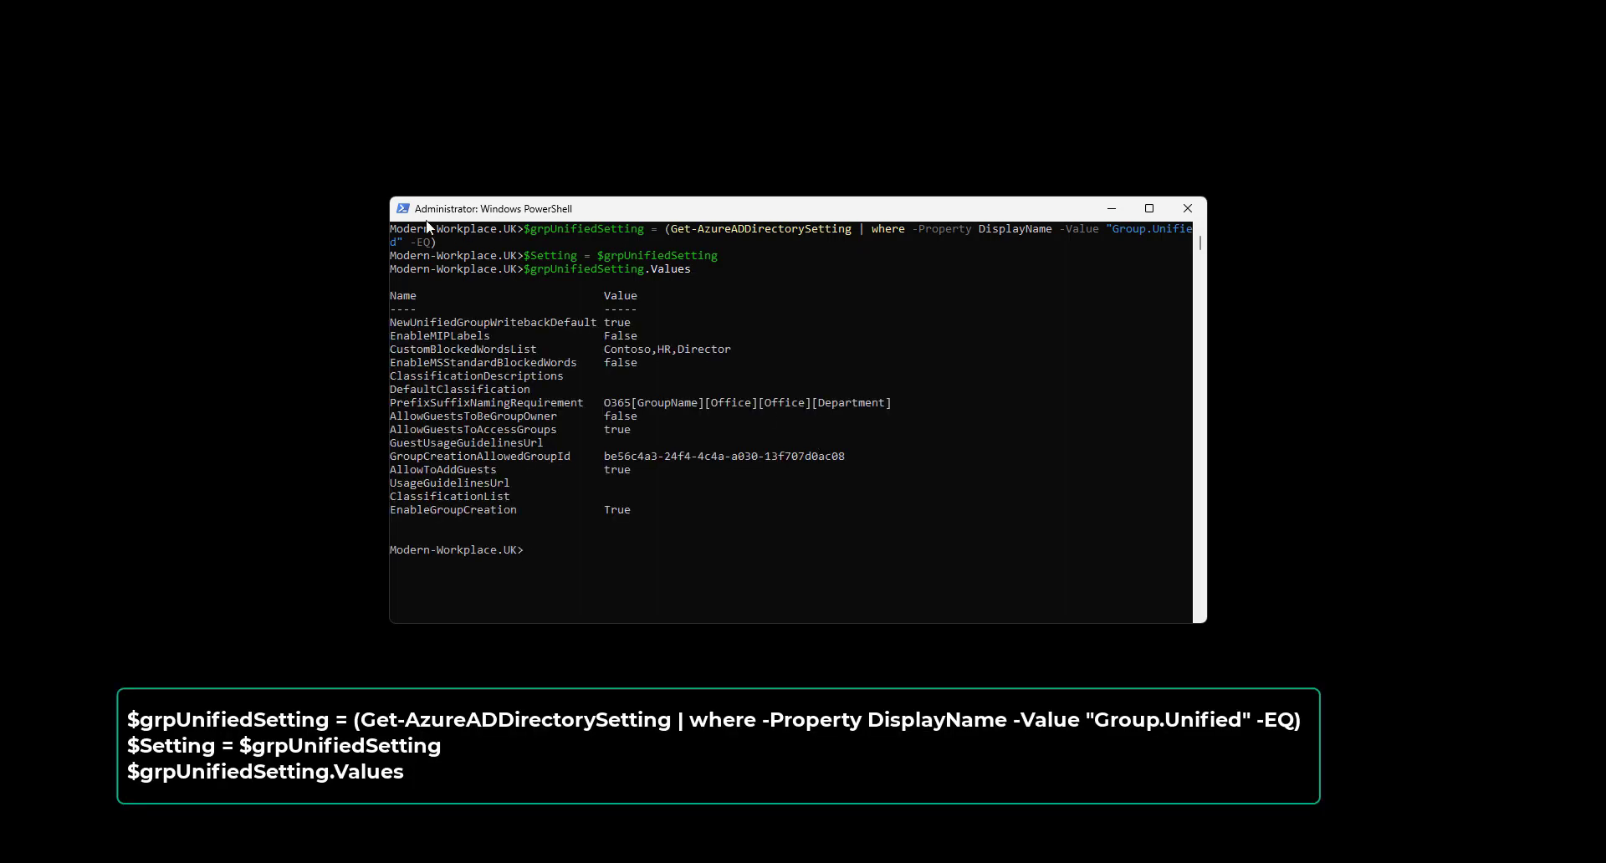
{"action": "right_click", "coordinate": [890, 564]}
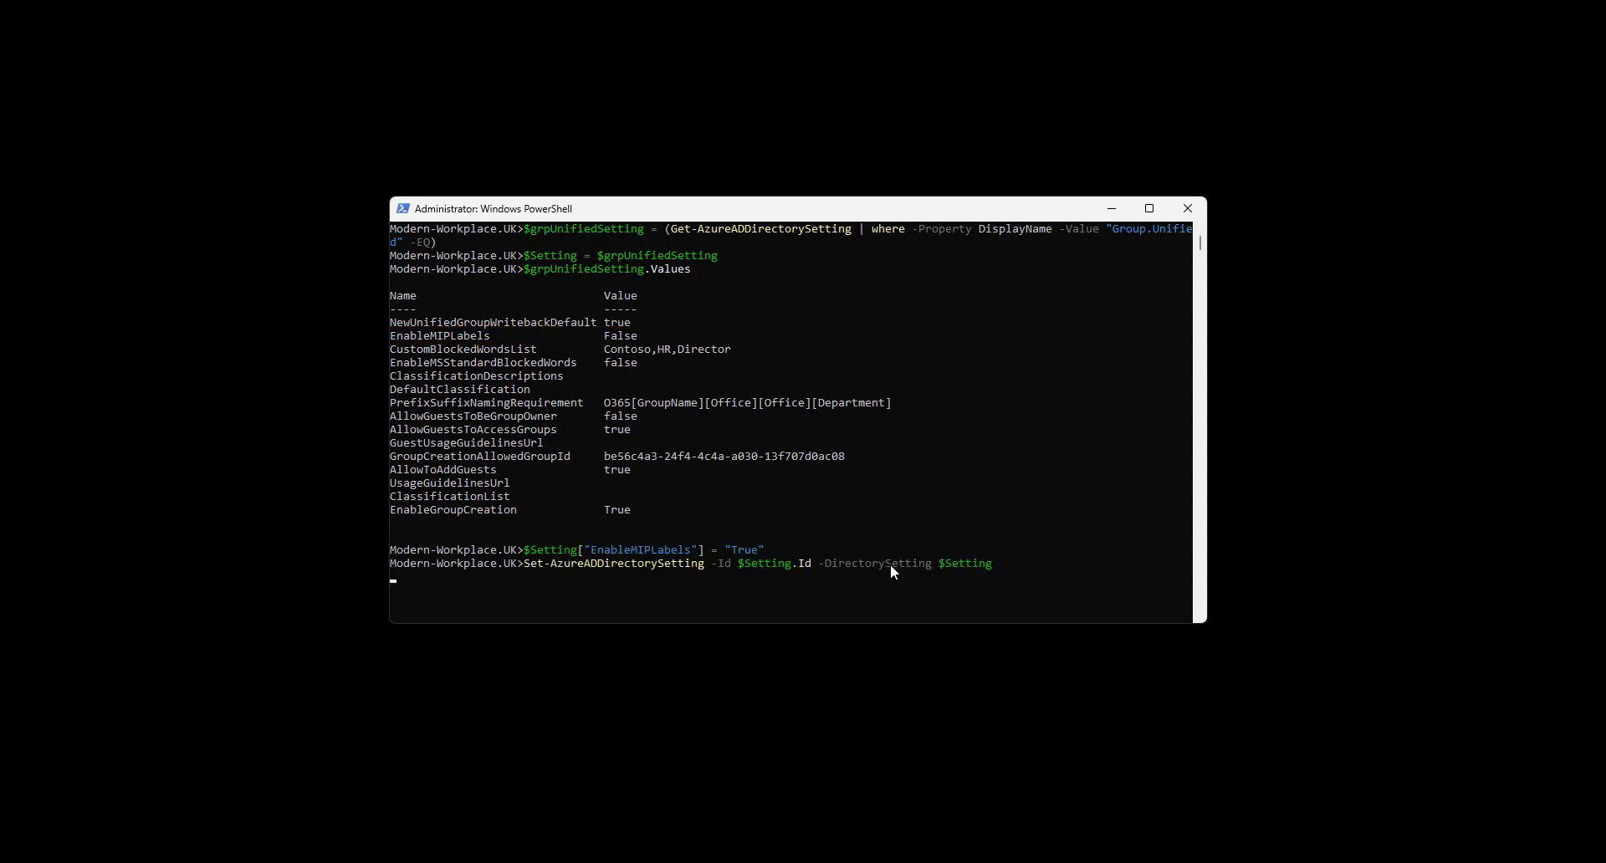
{"action": "left_click", "coordinate": [378, 154]}
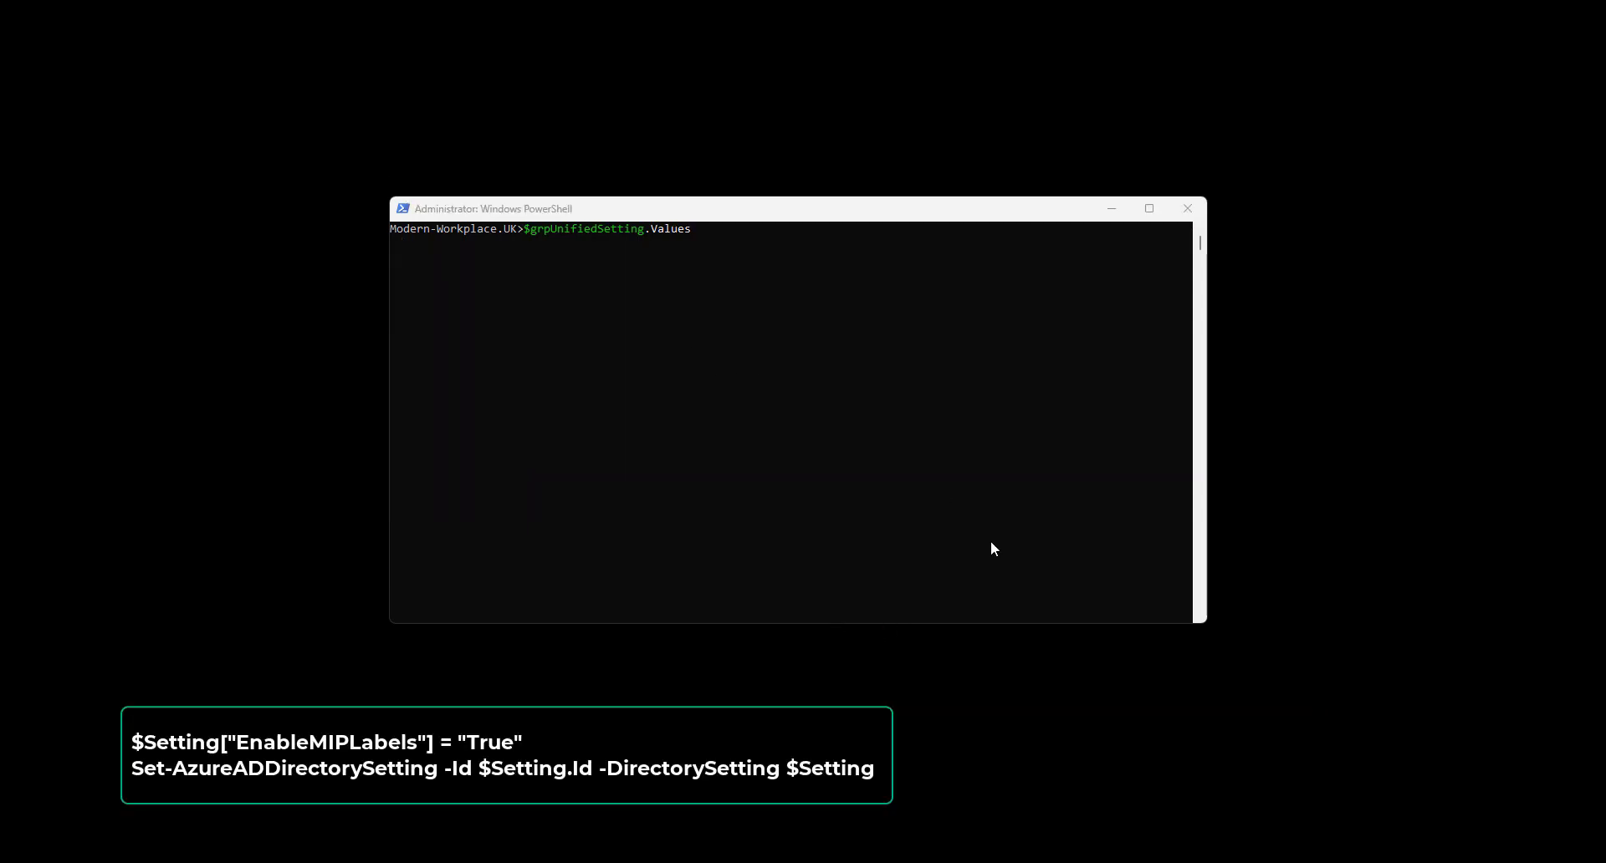
{"action": "left_click", "coordinate": [930, 479]}
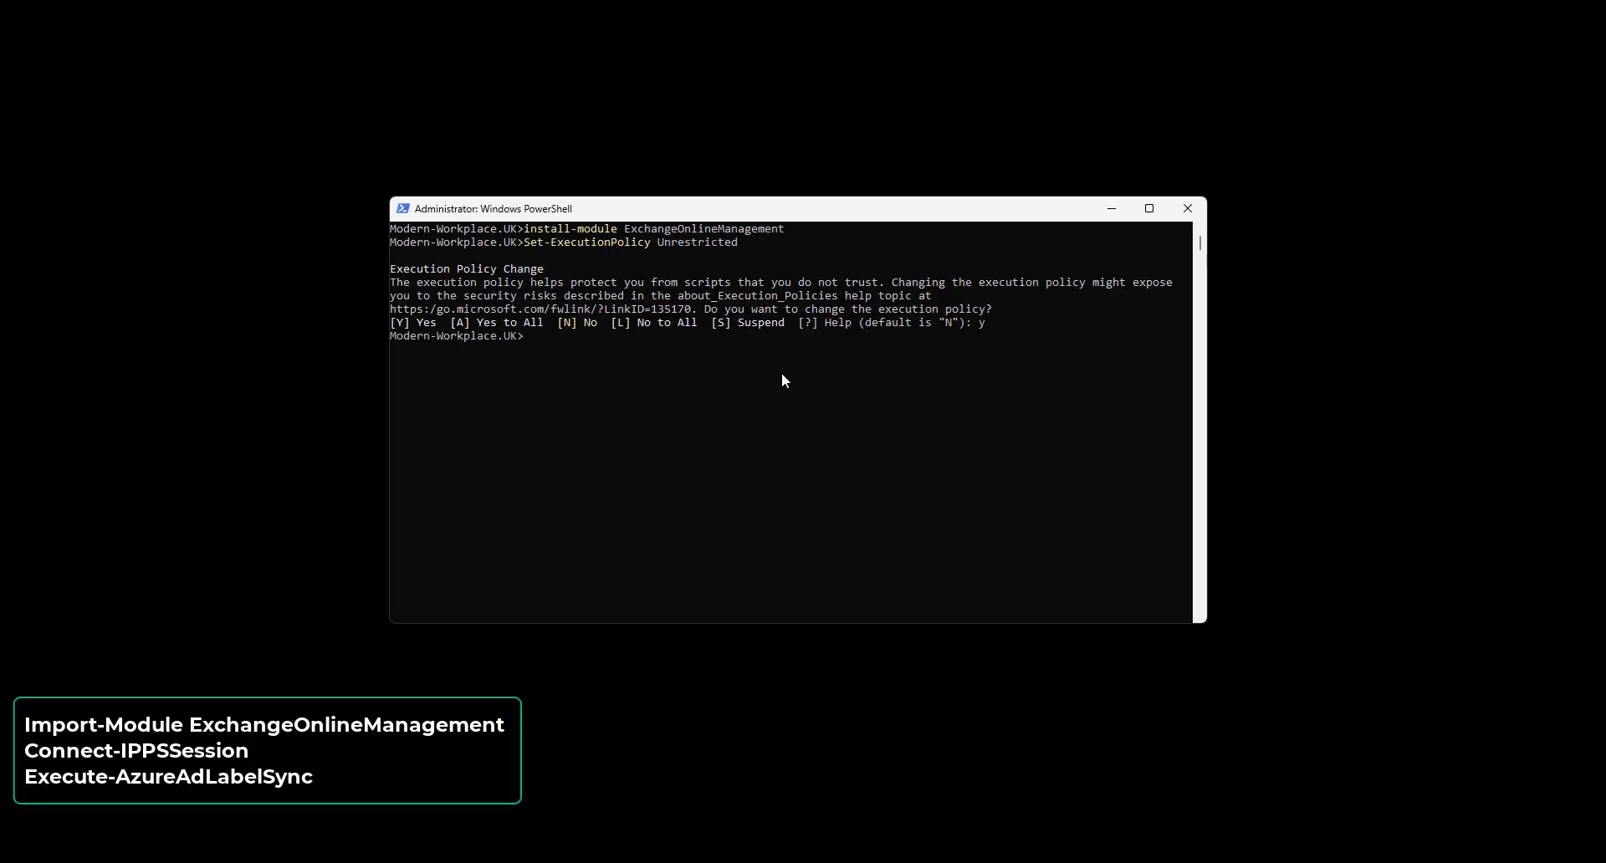
Step: Import ExchangeOnlineManagement, connect with Connect-IPPSSession, and enter Execute-AzureAdLabelSync
{"action": "type", "text": "Import-Module ExchangeOnlineManagement"}
{"action": "key", "text": "Return"}
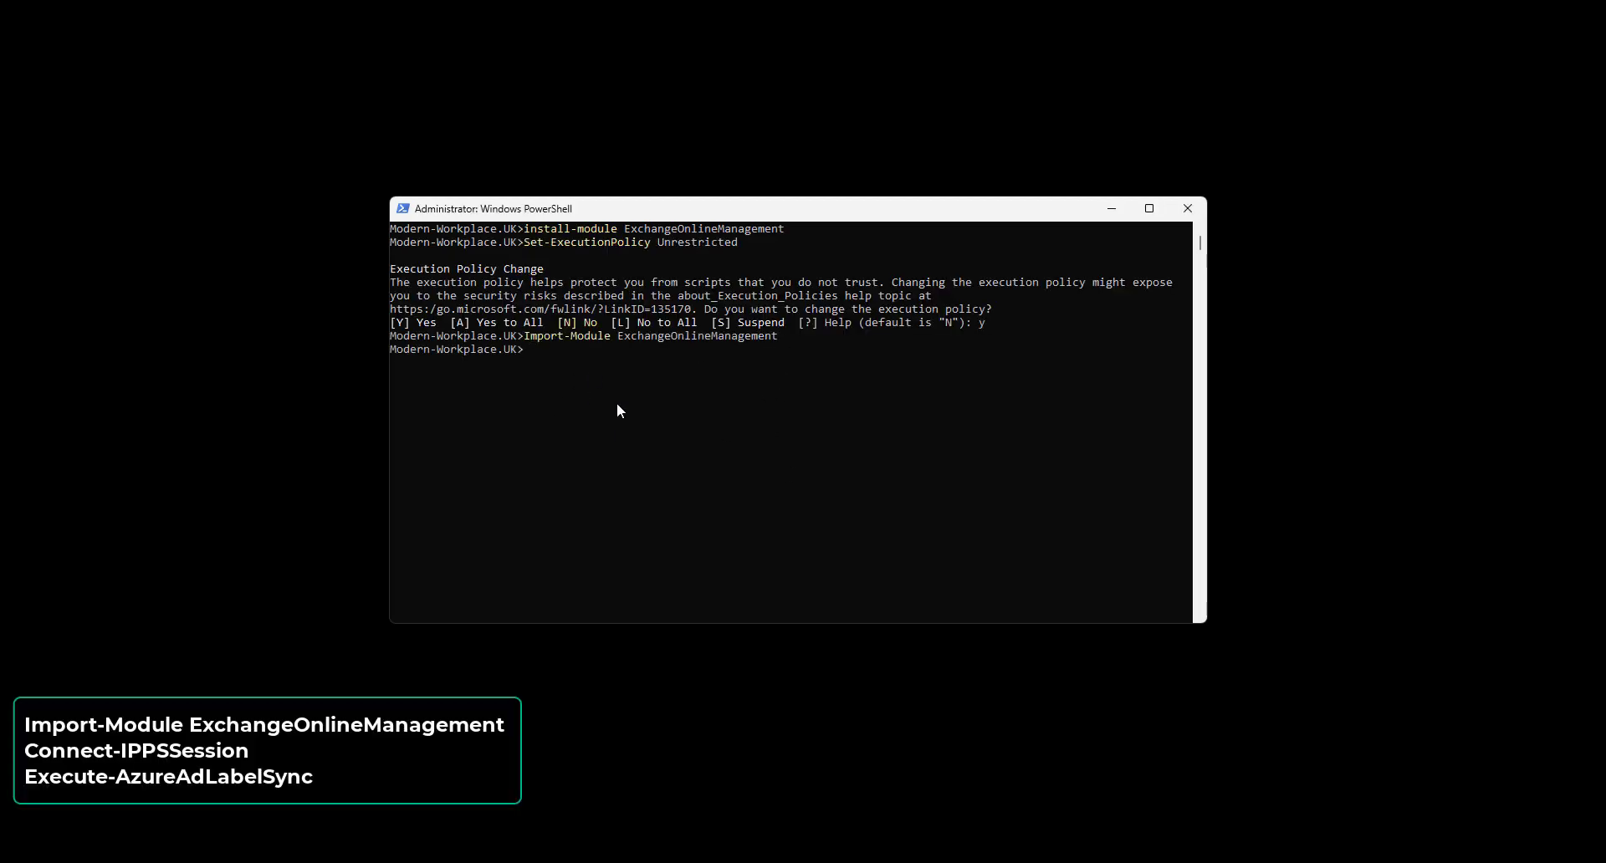
{"action": "type", "text": "Connect-IPPSSession"}
{"action": "key", "text": "Return"}
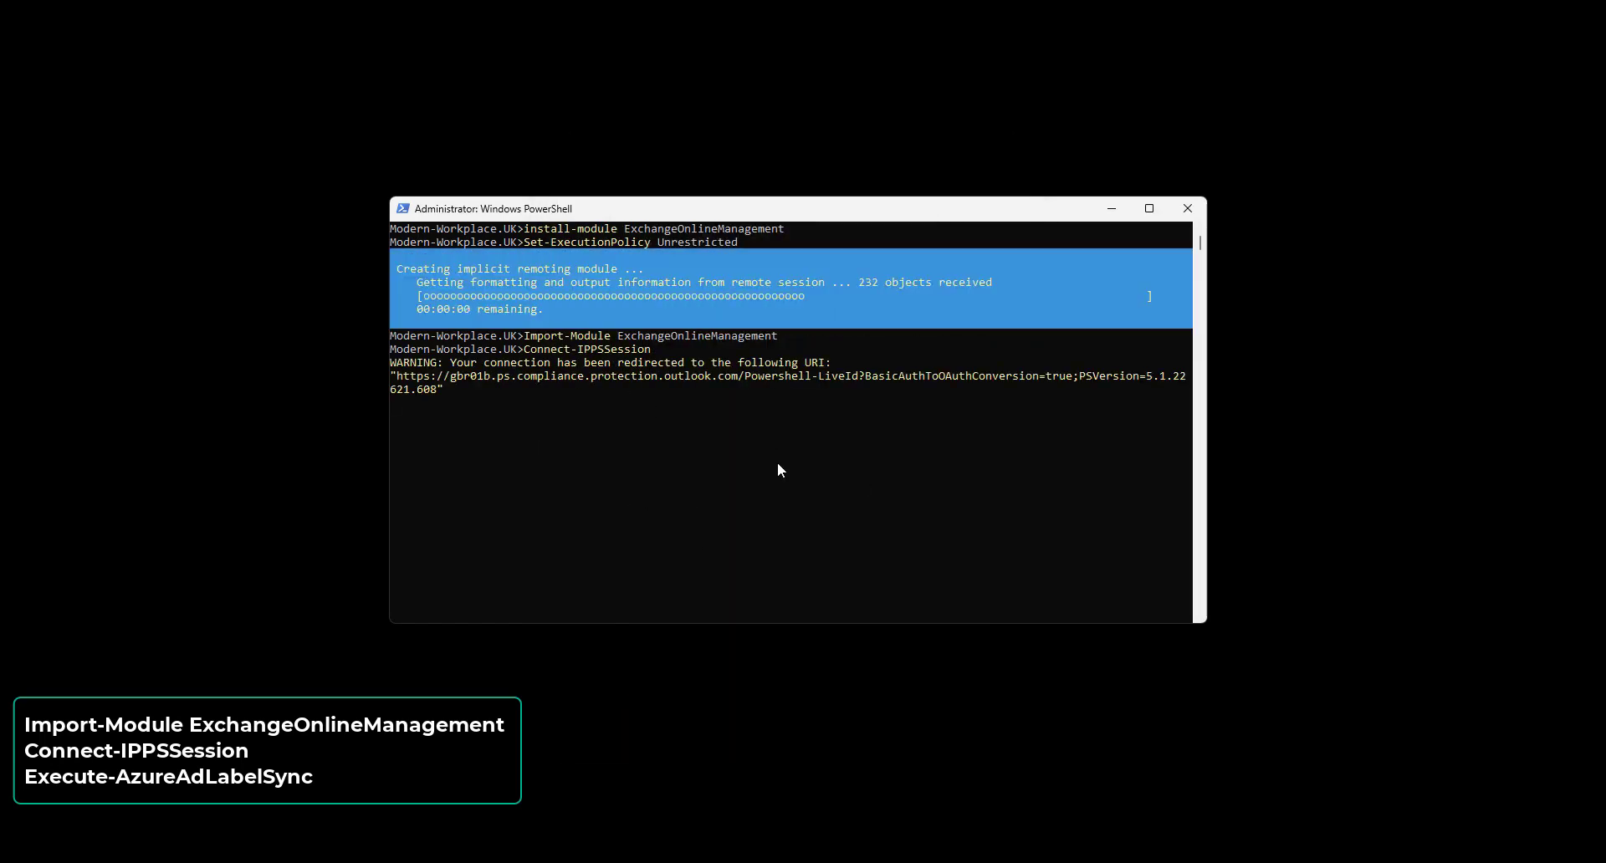
{"action": "type", "text": "Execute-AzureAdLabelSync"}
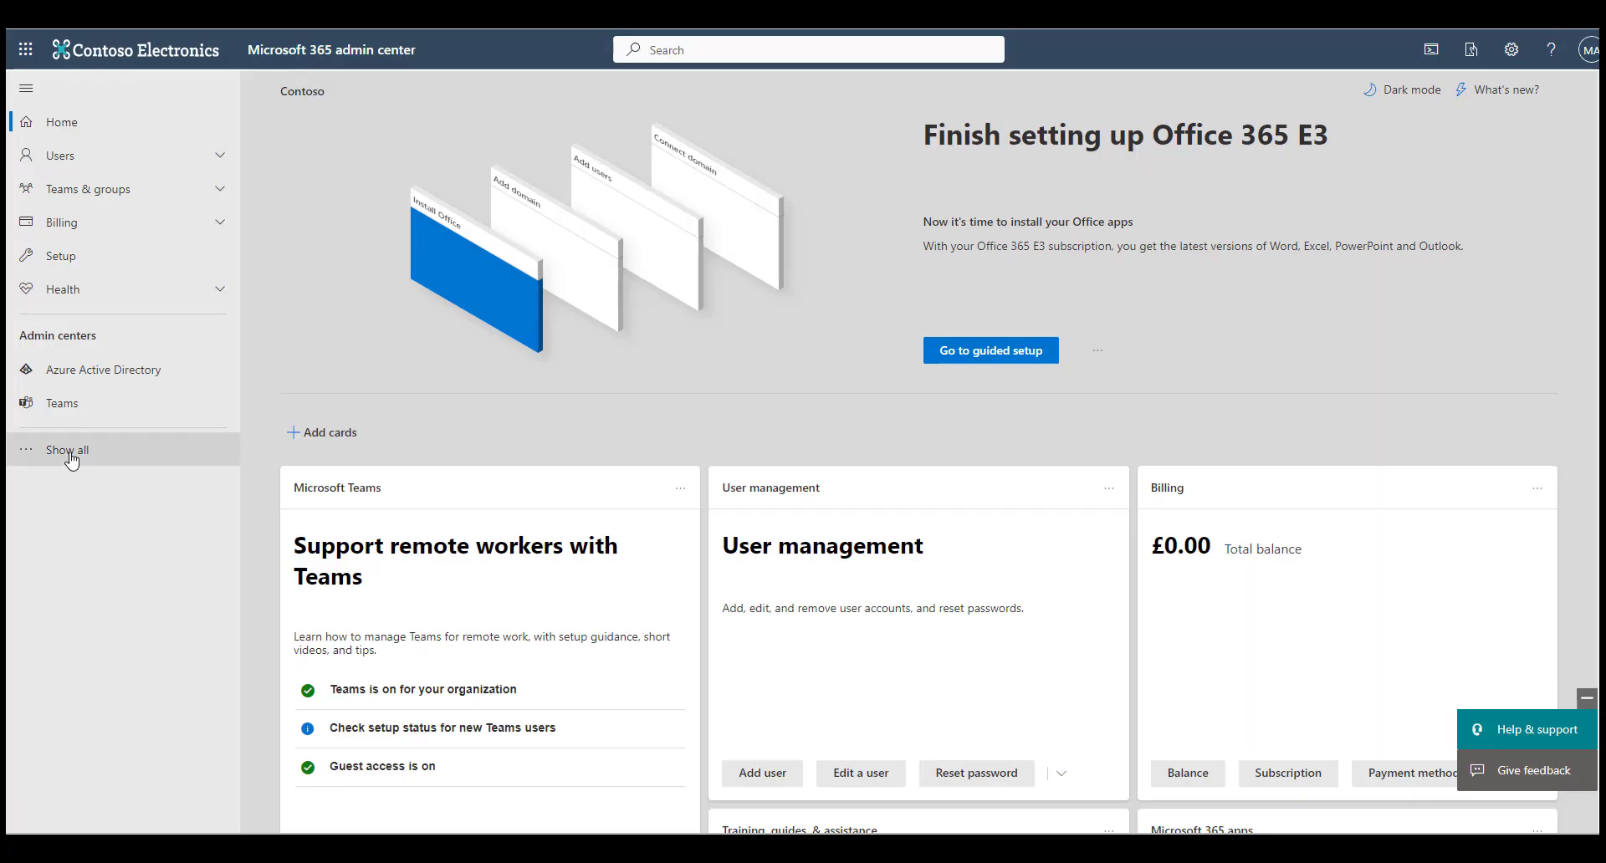
Step: Name a new Purview label 'New Sensitivity Label Policy', described 'Used to limit access to teams with sensitive data'
{"action": "left_click", "coordinate": [72, 655]}
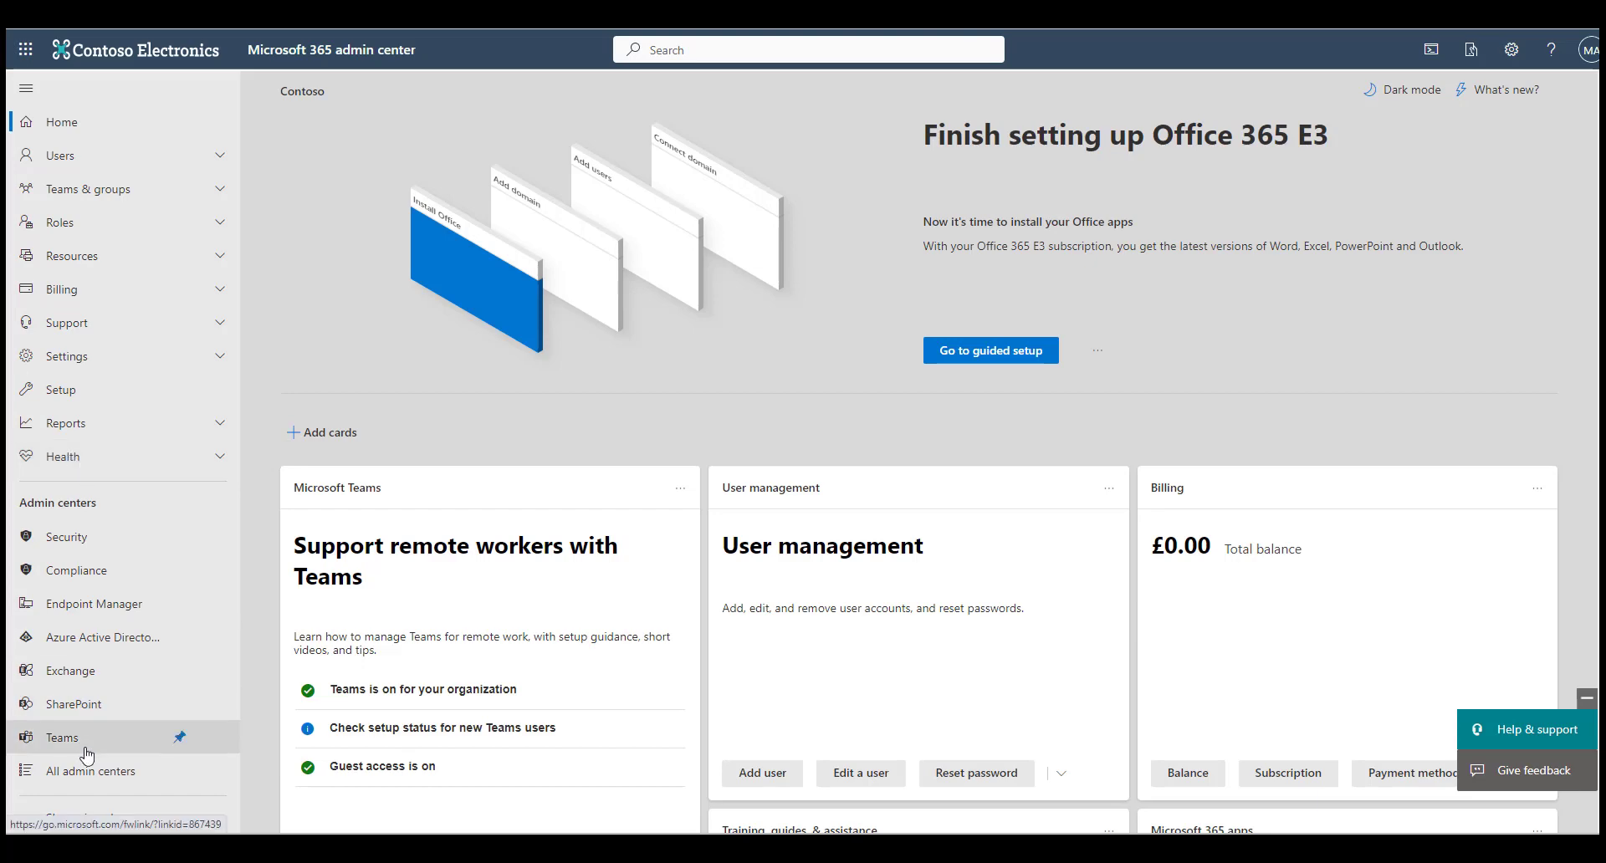
{"action": "left_click", "coordinate": [118, 771]}
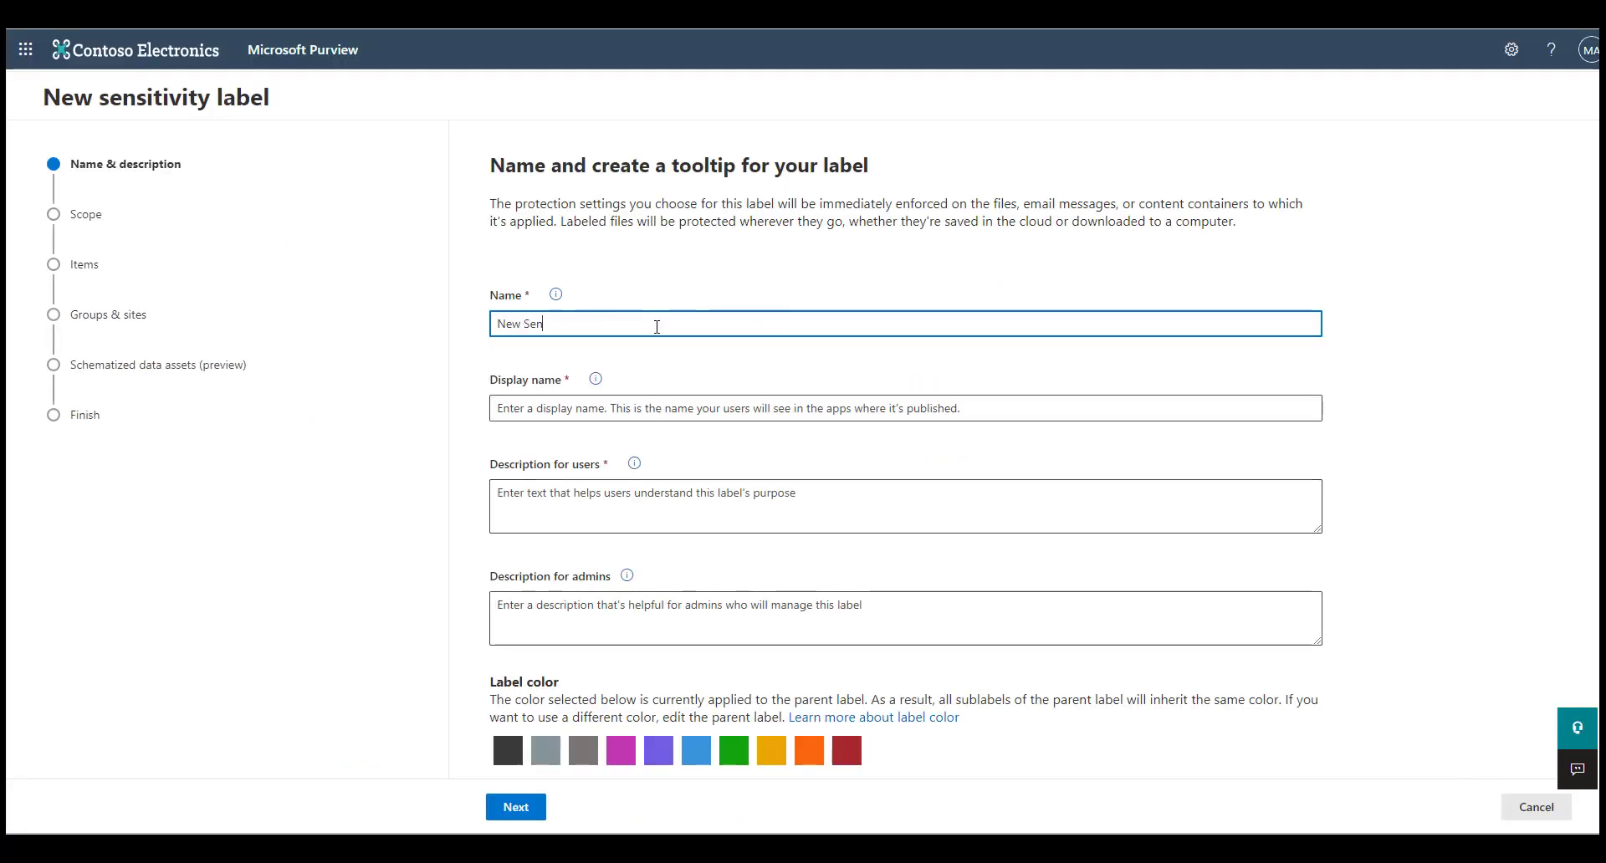
{"action": "left_click", "coordinate": [585, 408]}
{"action": "type", "text": "New Sensitivity Label Policy"}
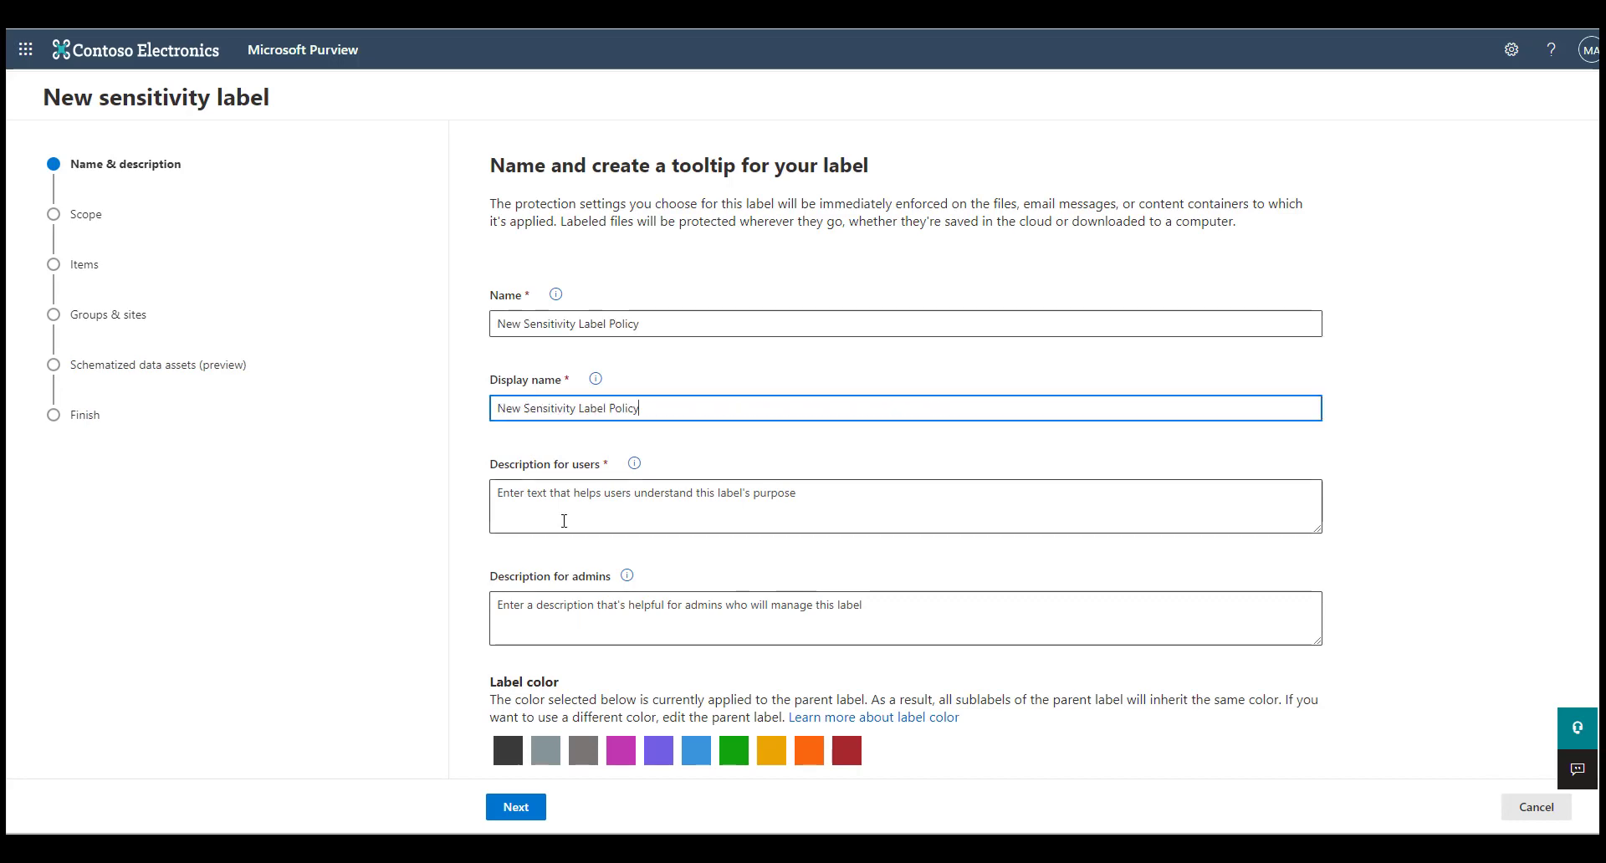
{"action": "left_click", "coordinate": [570, 506]}
{"action": "type", "text": "Used to limit acc"}
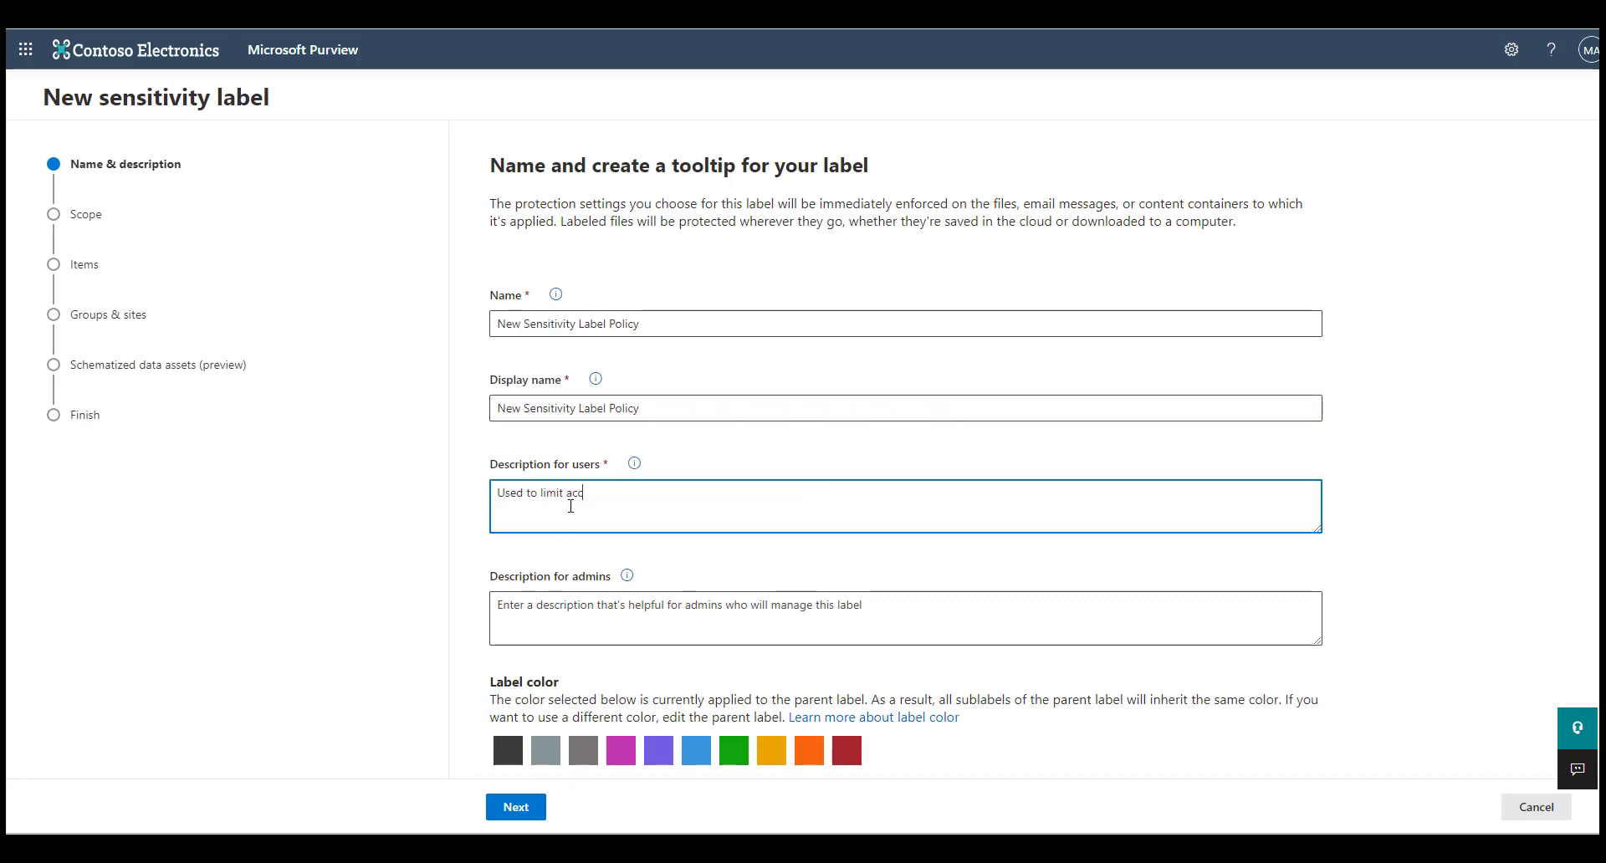
{"action": "type", "text": "ess to teams with sensitive data"}
Step: Scope the label to groups and sites with privacy and external access settings, making labeled teams private
{"action": "left_click", "coordinate": [536, 809]}
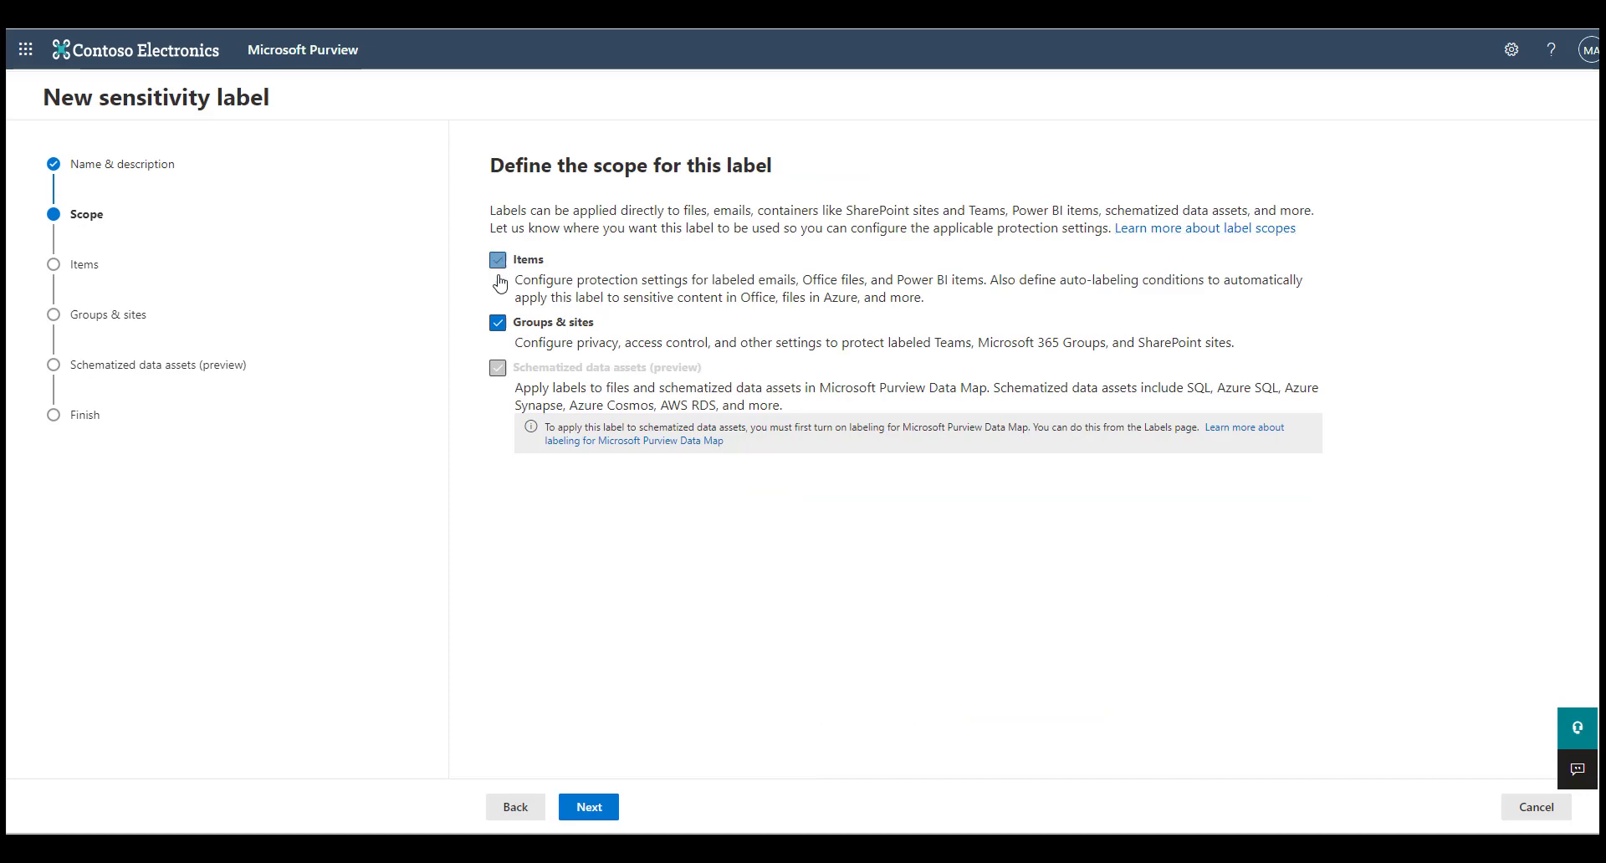
{"action": "left_click", "coordinate": [496, 260]}
{"action": "left_click", "coordinate": [590, 808]}
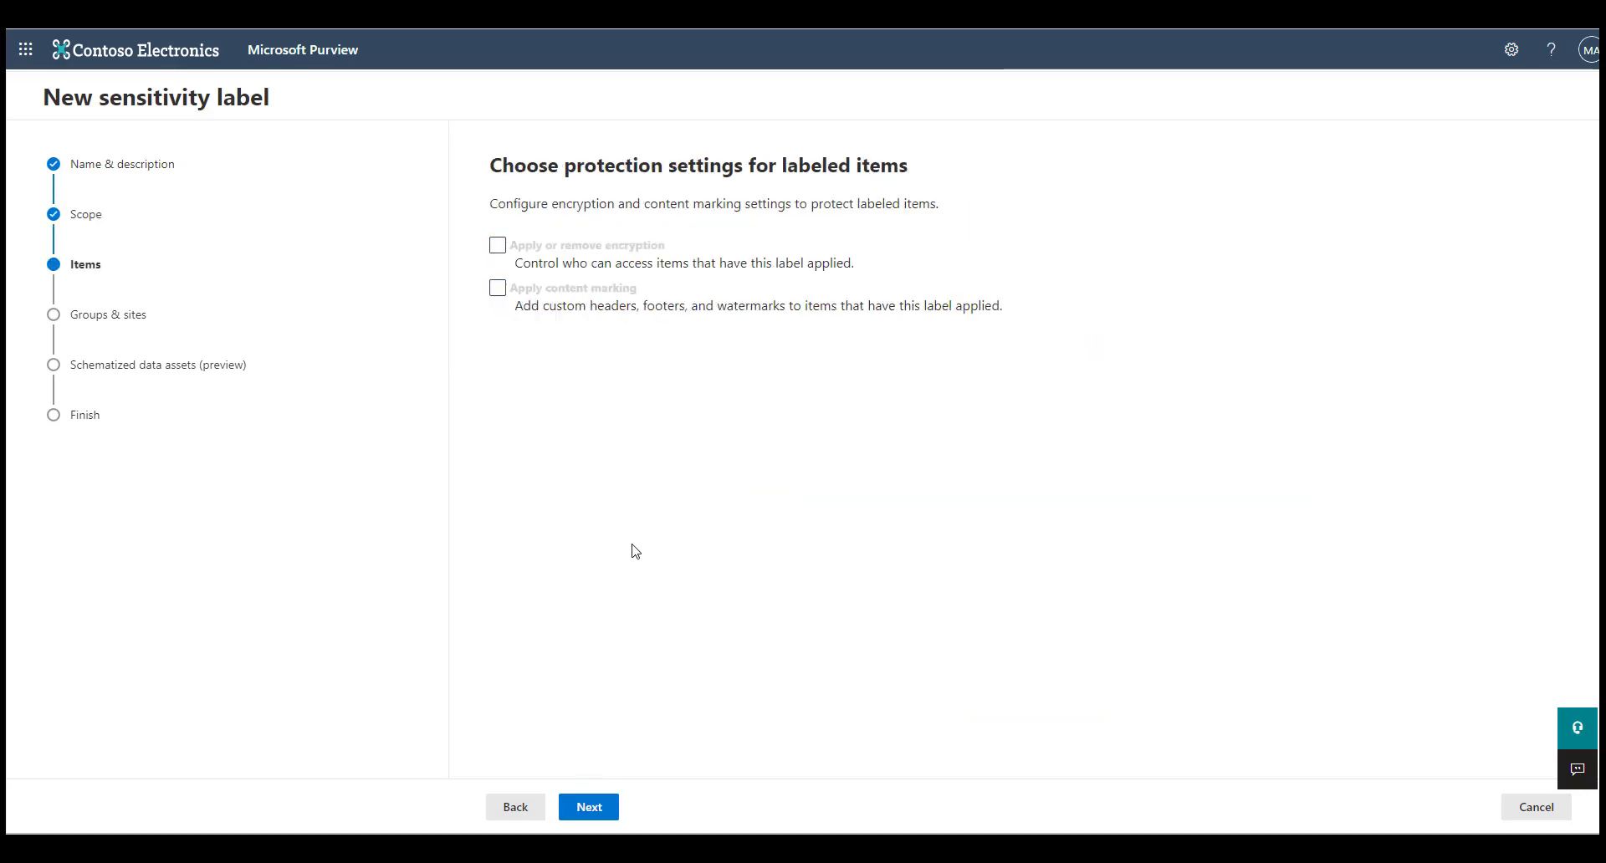
{"action": "left_click", "coordinate": [609, 815]}
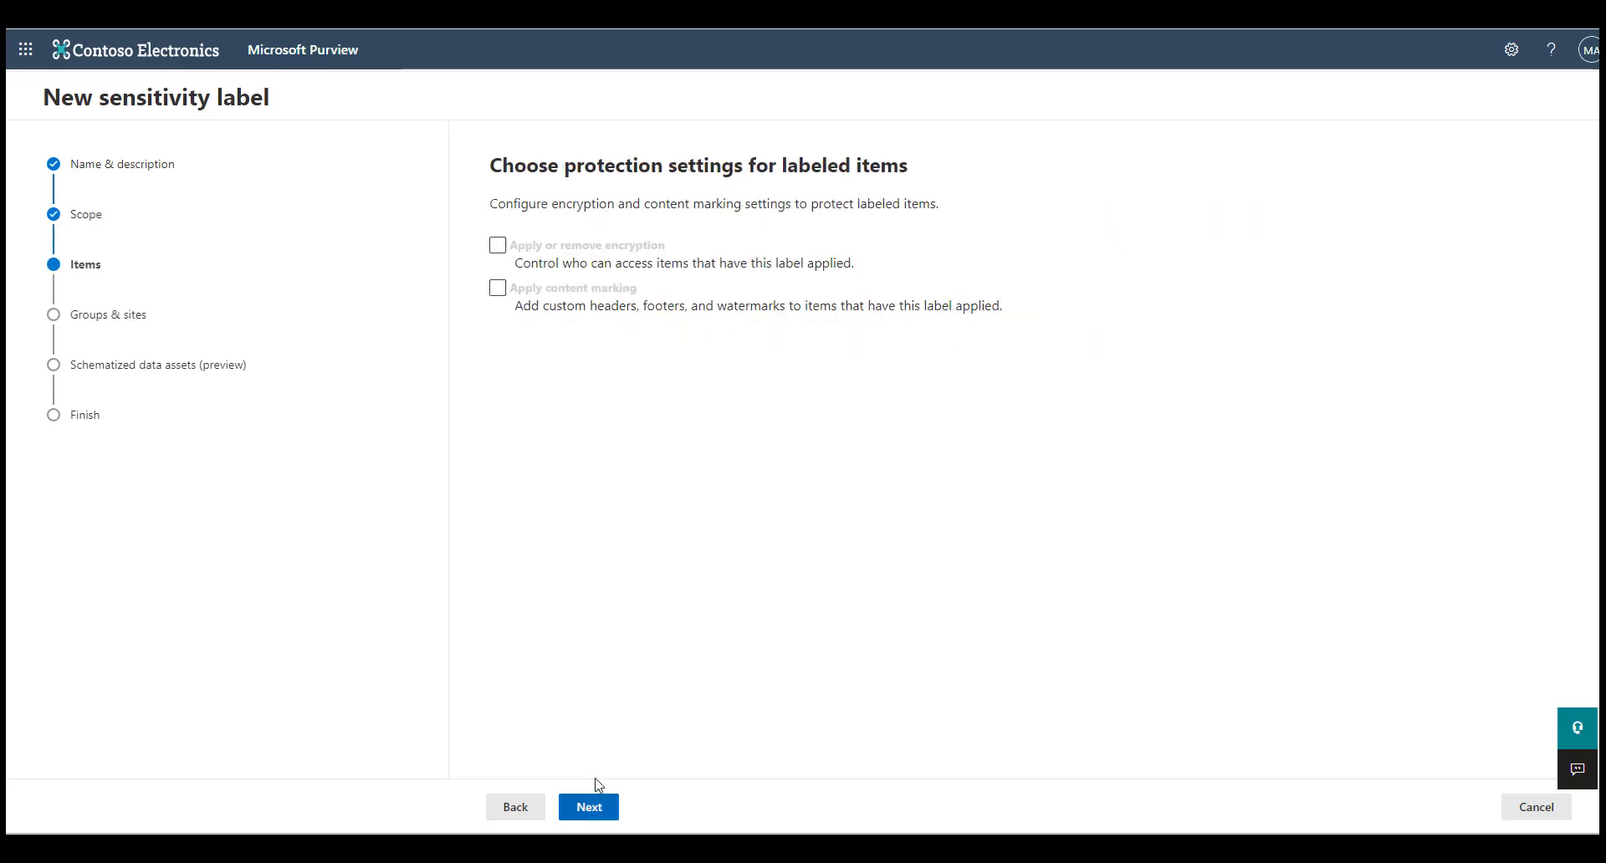
{"action": "left_click", "coordinate": [617, 817]}
{"action": "left_click", "coordinate": [497, 247]}
{"action": "left_click", "coordinate": [497, 294]}
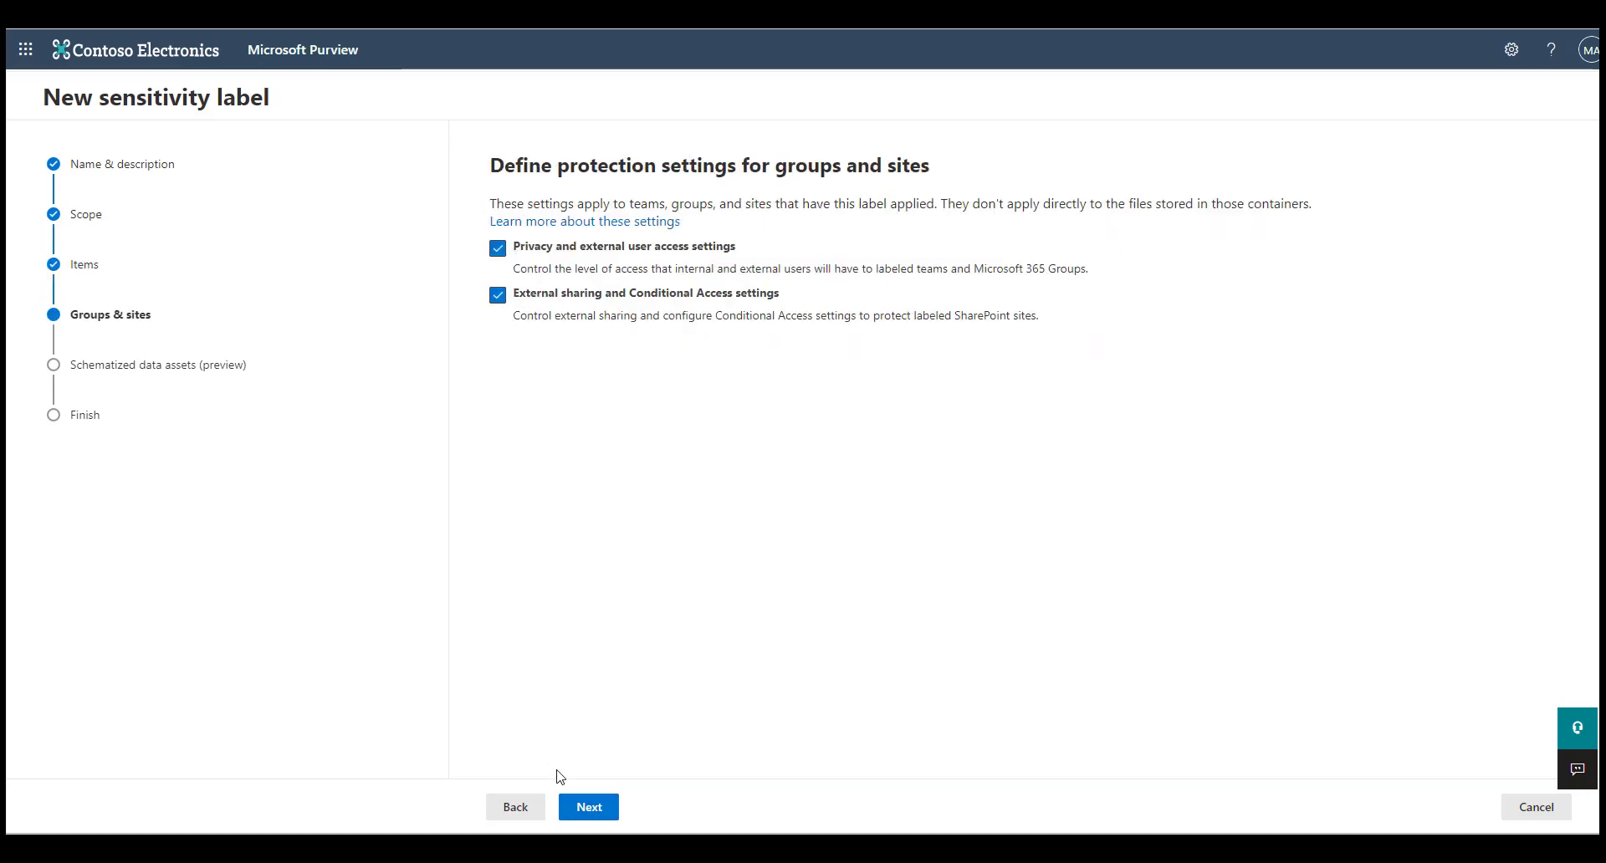
{"action": "left_click", "coordinate": [589, 807]}
{"action": "left_click", "coordinate": [522, 346]}
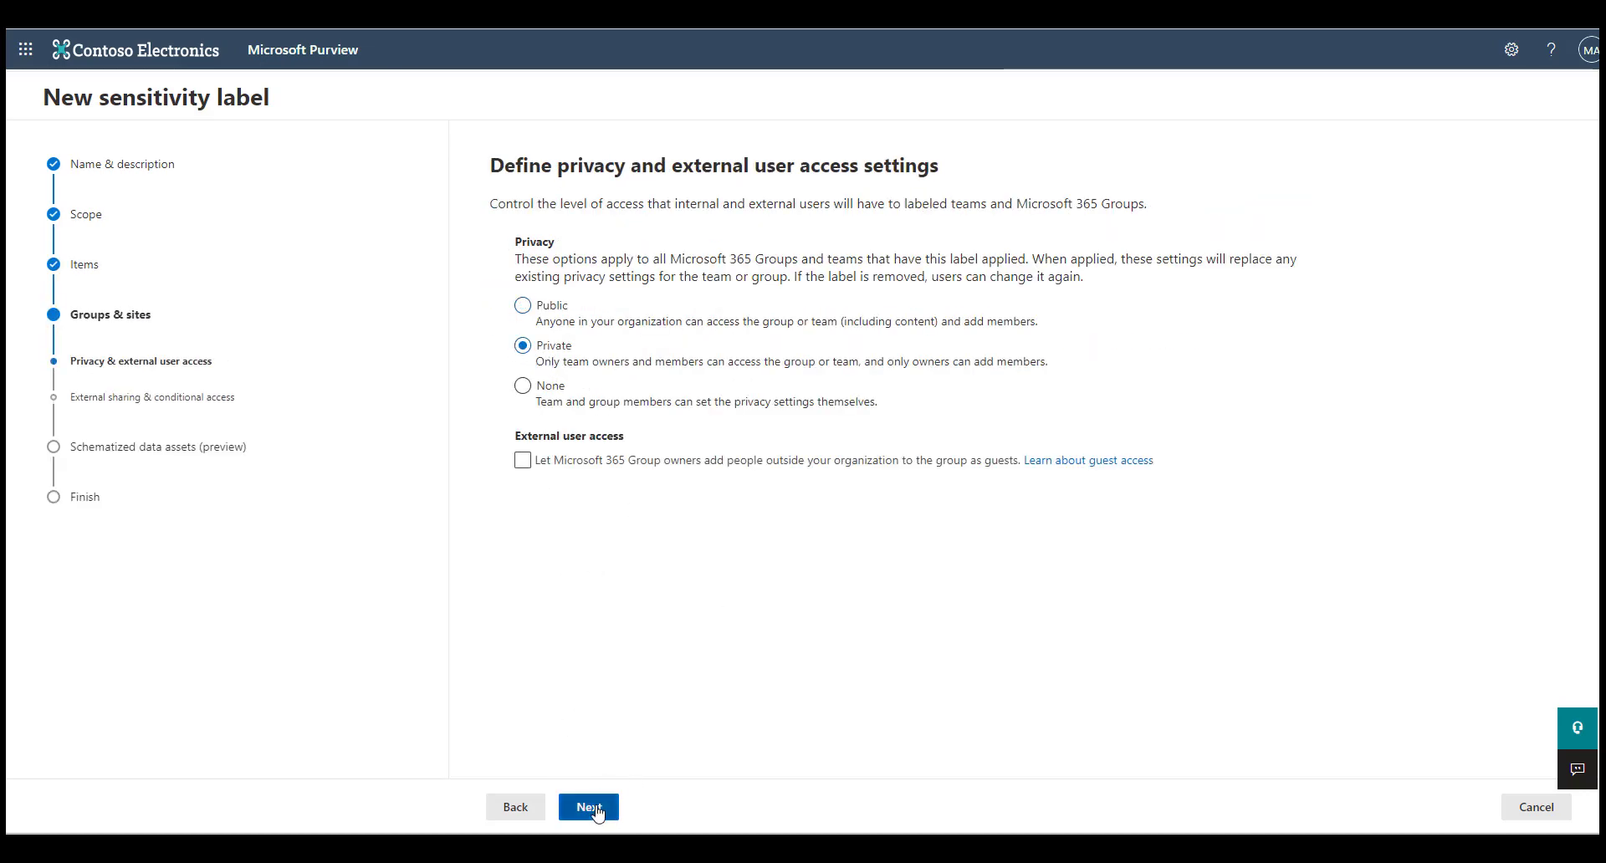
Step: Restrict sharing to people in the organization, turn off conditional access, and create the label
{"action": "left_click", "coordinate": [589, 807]}
{"action": "left_click", "coordinate": [497, 262]}
{"action": "left_click", "coordinate": [521, 452]}
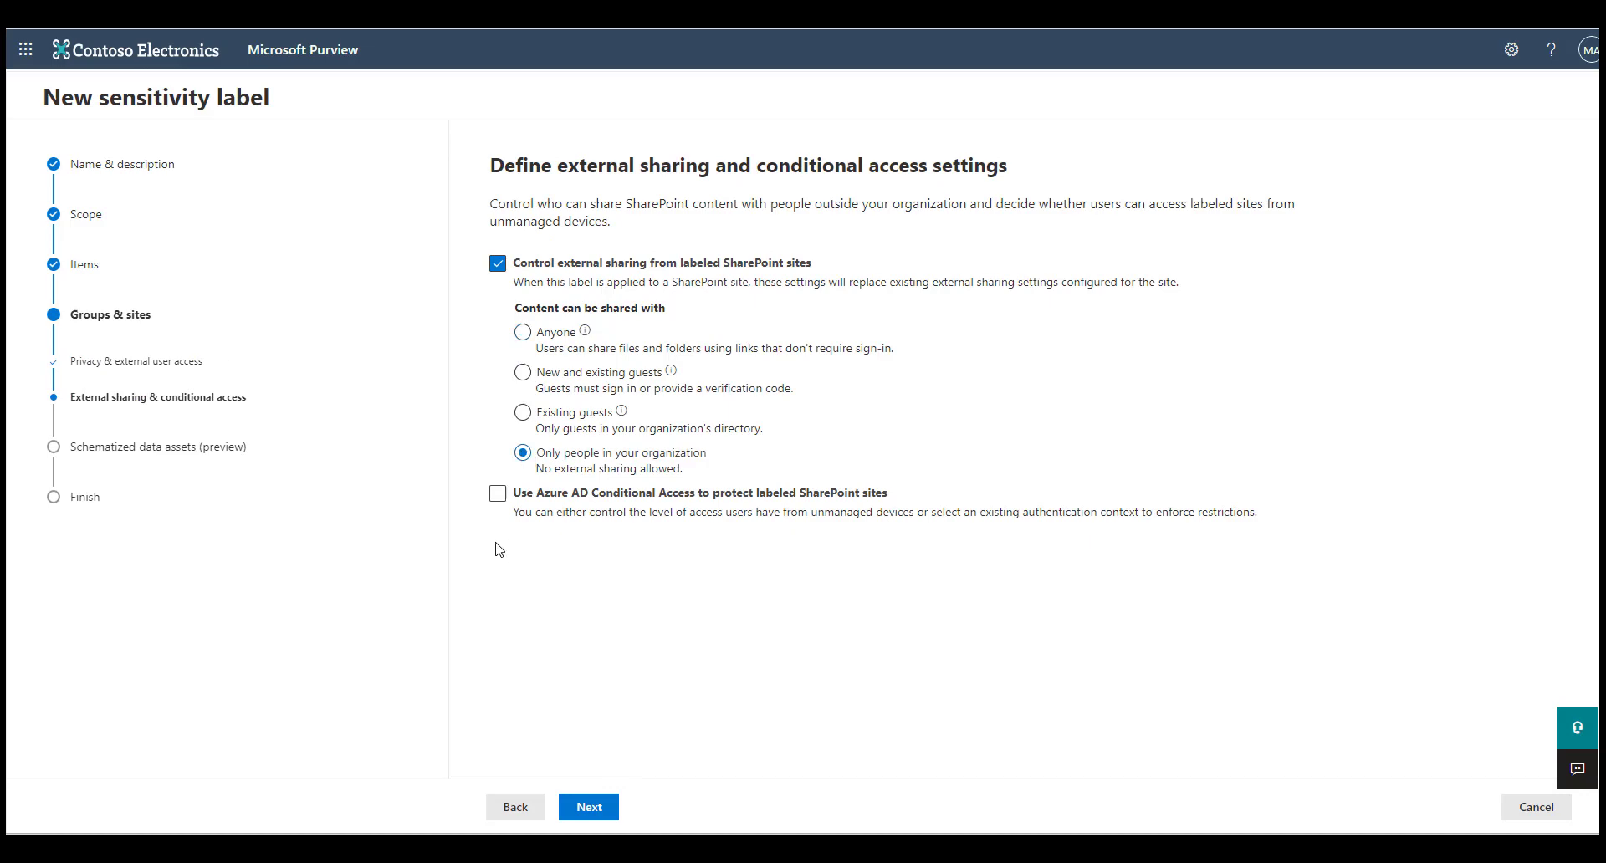
{"action": "left_click", "coordinate": [497, 493]}
{"action": "left_click", "coordinate": [496, 492]}
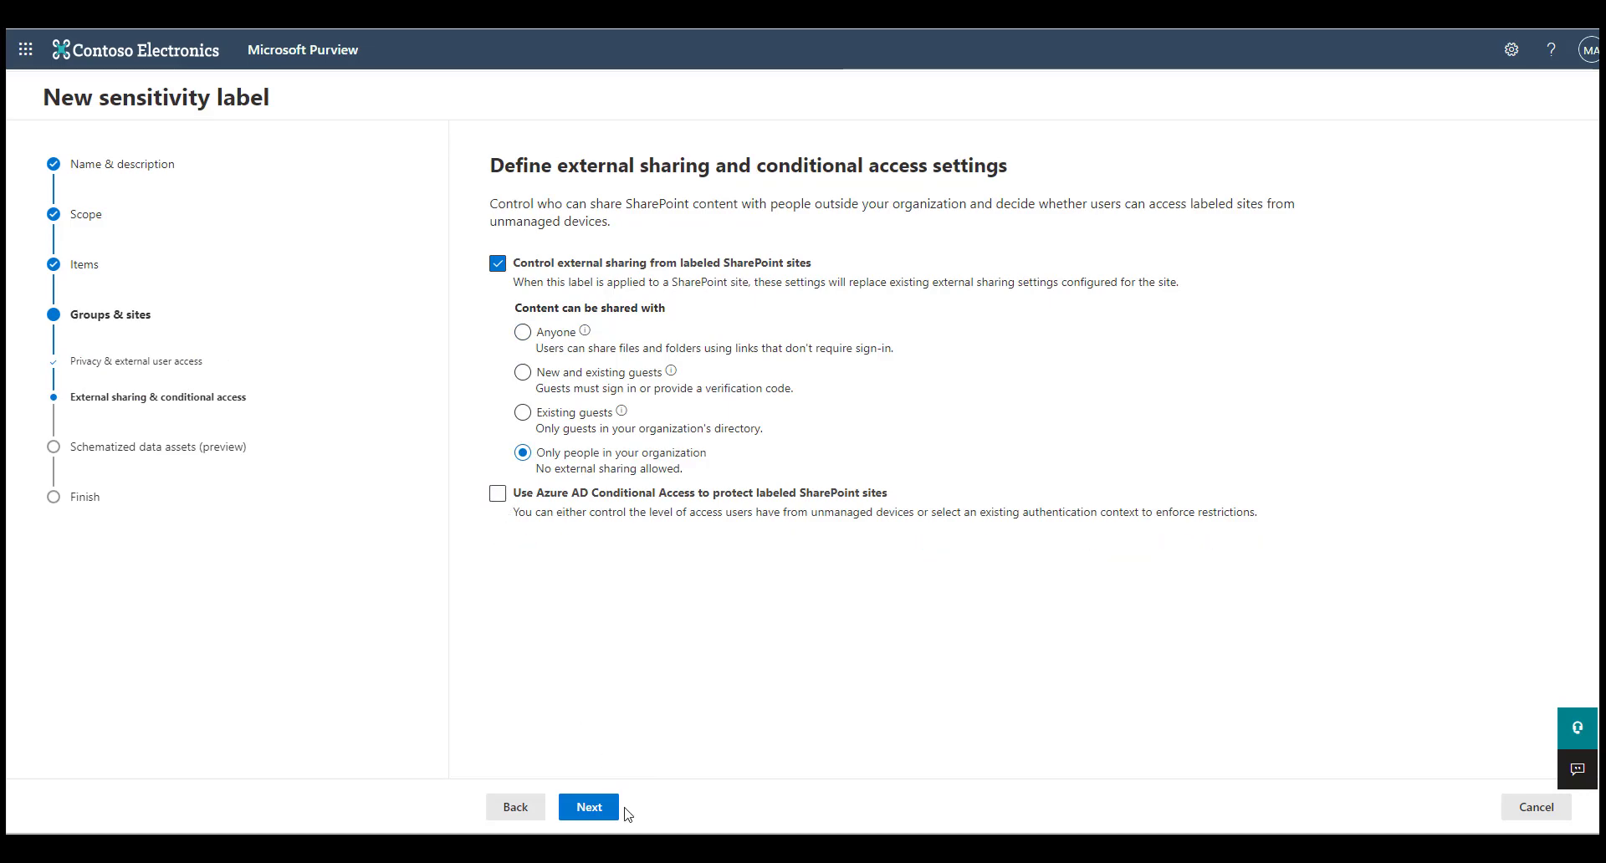
{"action": "left_click", "coordinate": [592, 806]}
{"action": "left_click", "coordinate": [595, 807]}
{"action": "left_click", "coordinate": [599, 807]}
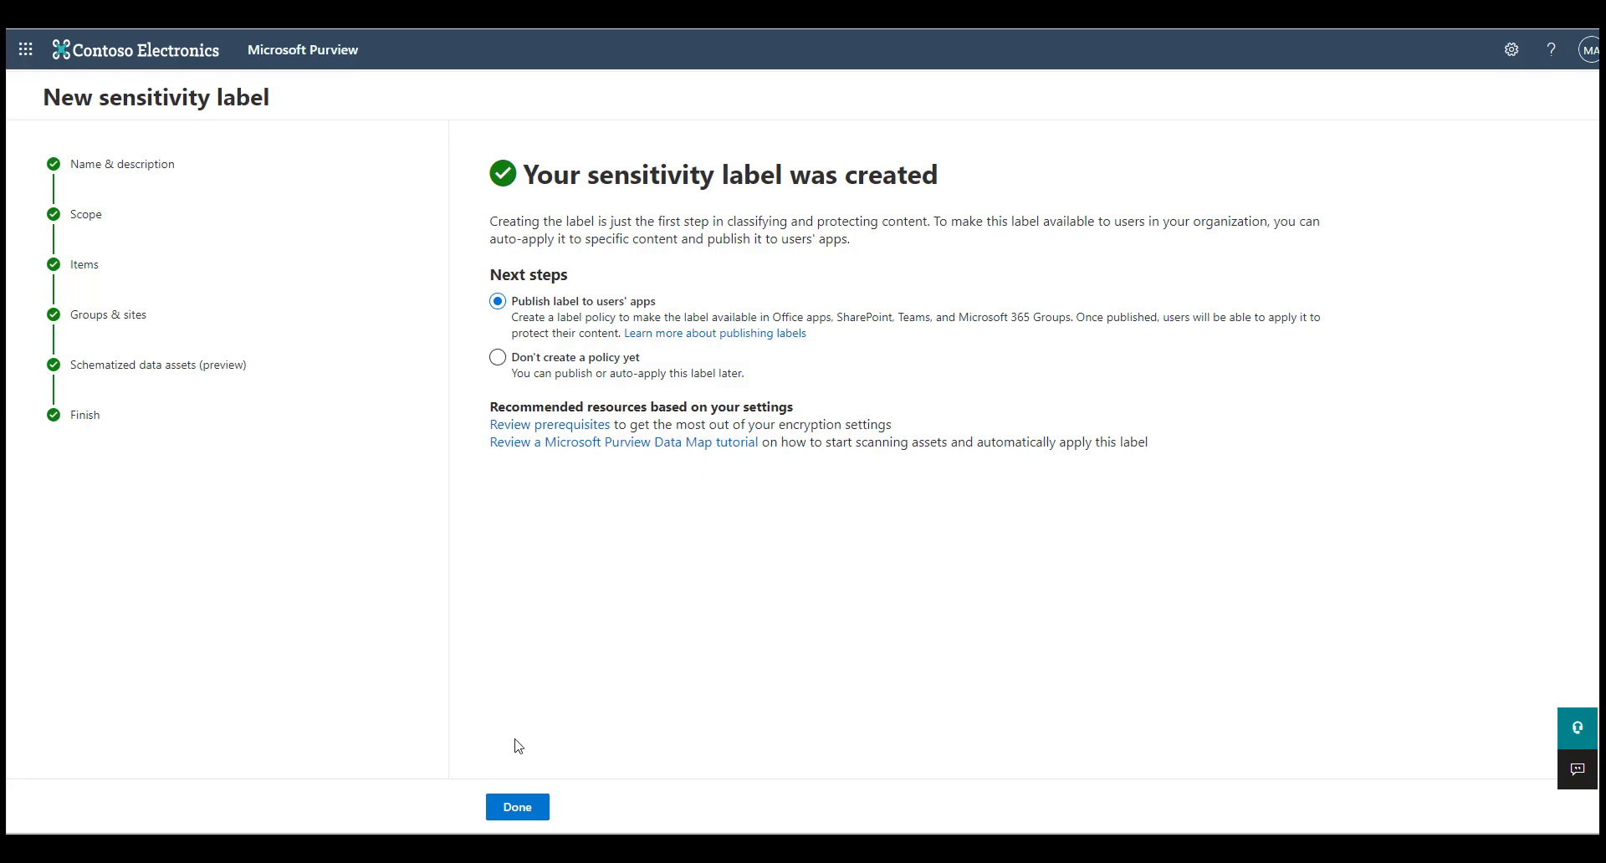
Step: Choose New Sensitivity Label Policy as the label to publish
{"action": "left_click", "coordinate": [518, 807]}
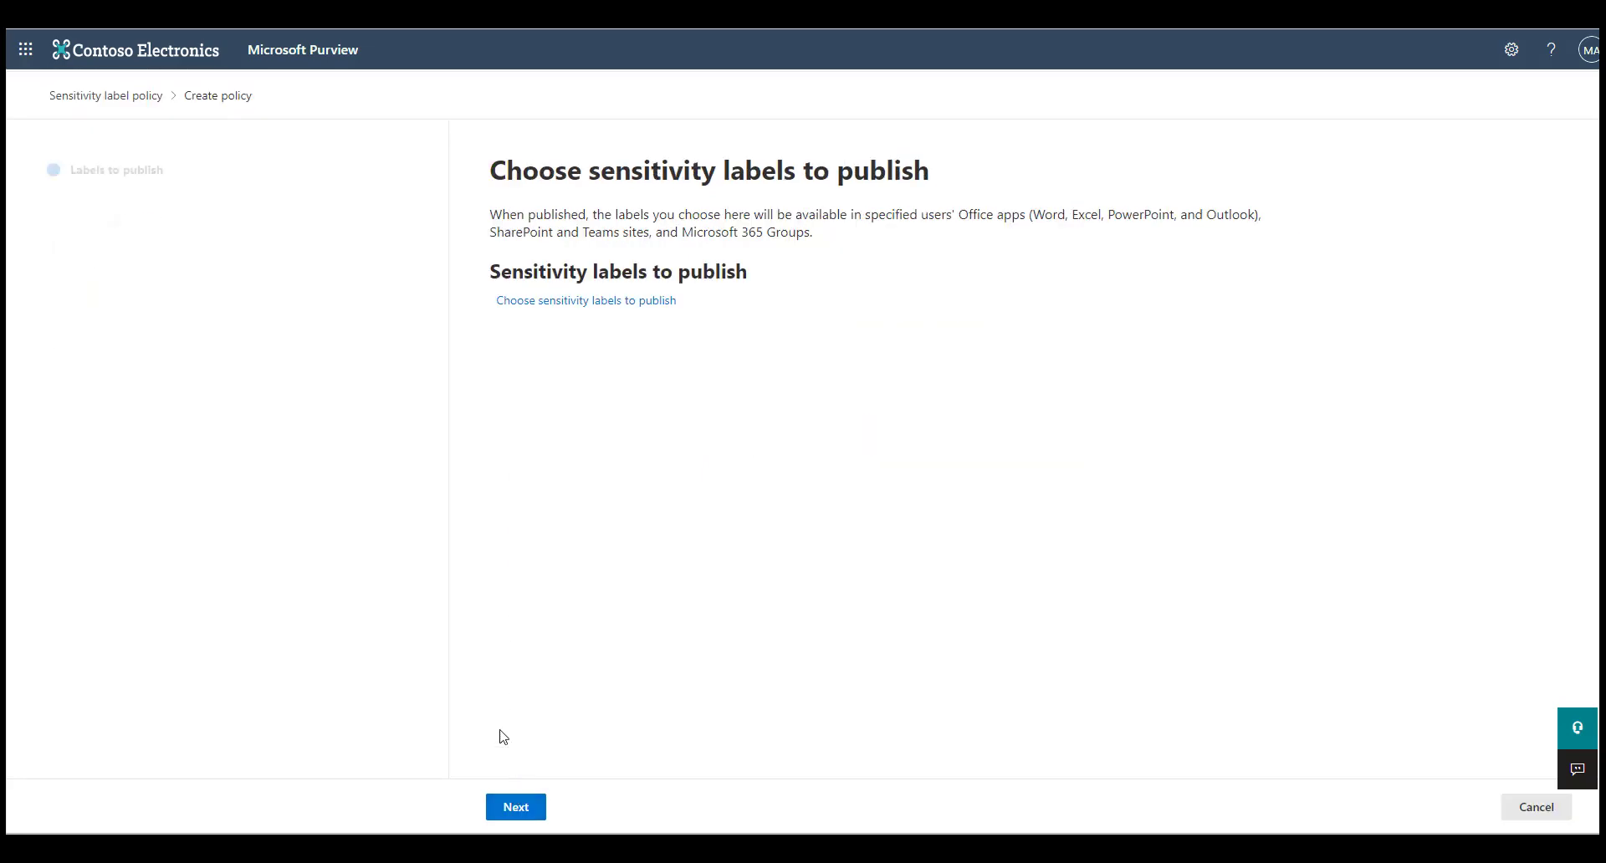
{"action": "left_click", "coordinate": [597, 301]}
{"action": "scroll", "coordinate": [1246, 586], "scroll_direction": "down", "scroll_amount": 3}
{"action": "left_click", "coordinate": [1234, 761]}
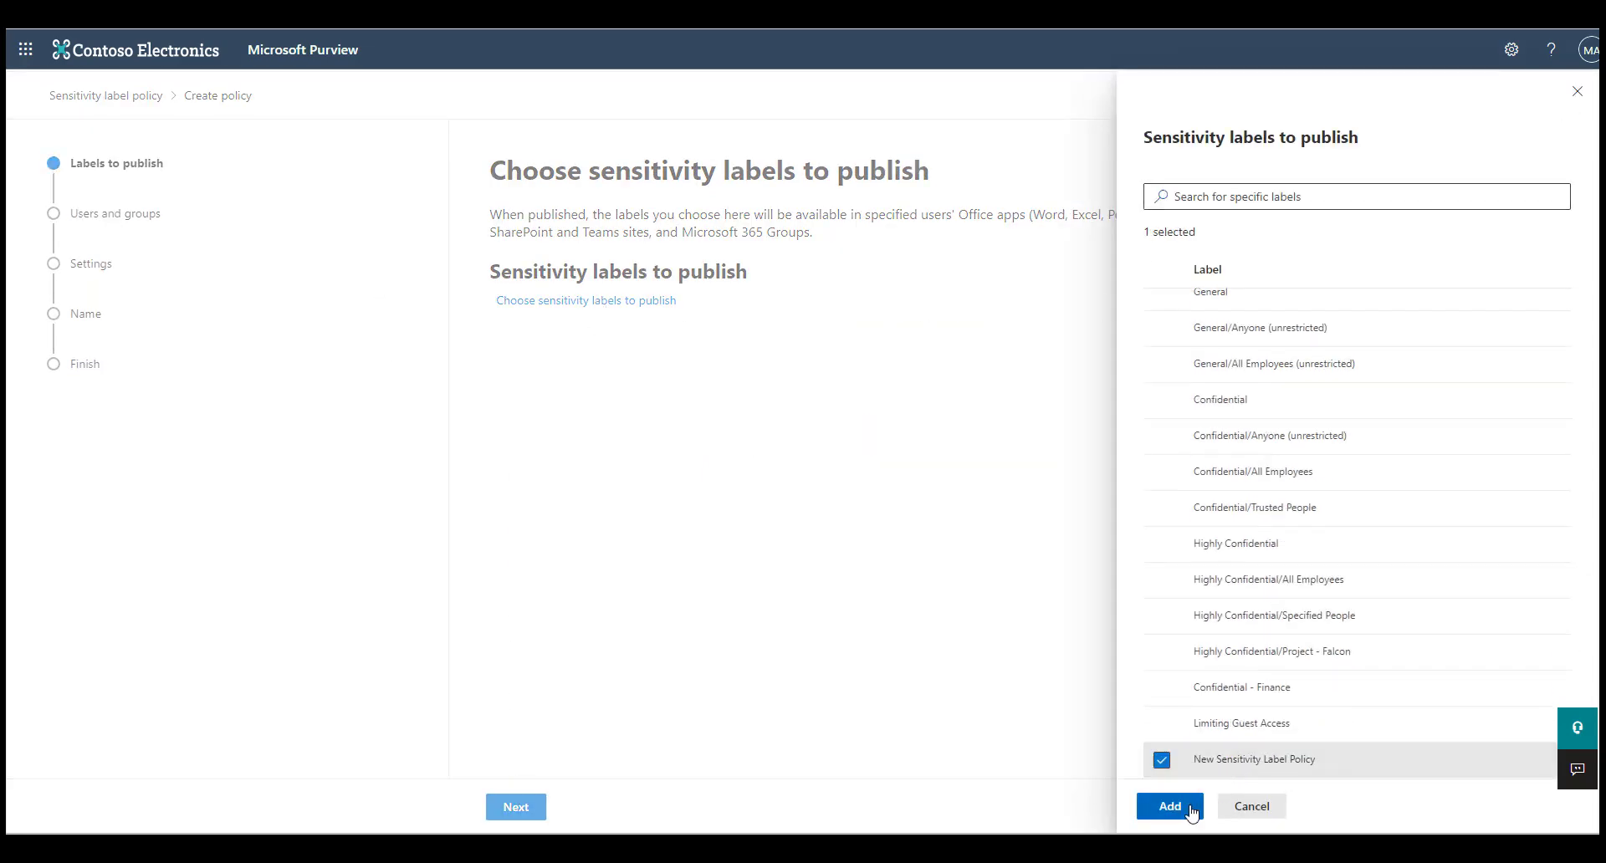
{"action": "left_click", "coordinate": [1170, 806]}
Step: Publish it to all users with no default label as policy 'New Policy External Access Control'
{"action": "left_click", "coordinate": [517, 813]}
{"action": "left_click", "coordinate": [597, 809]}
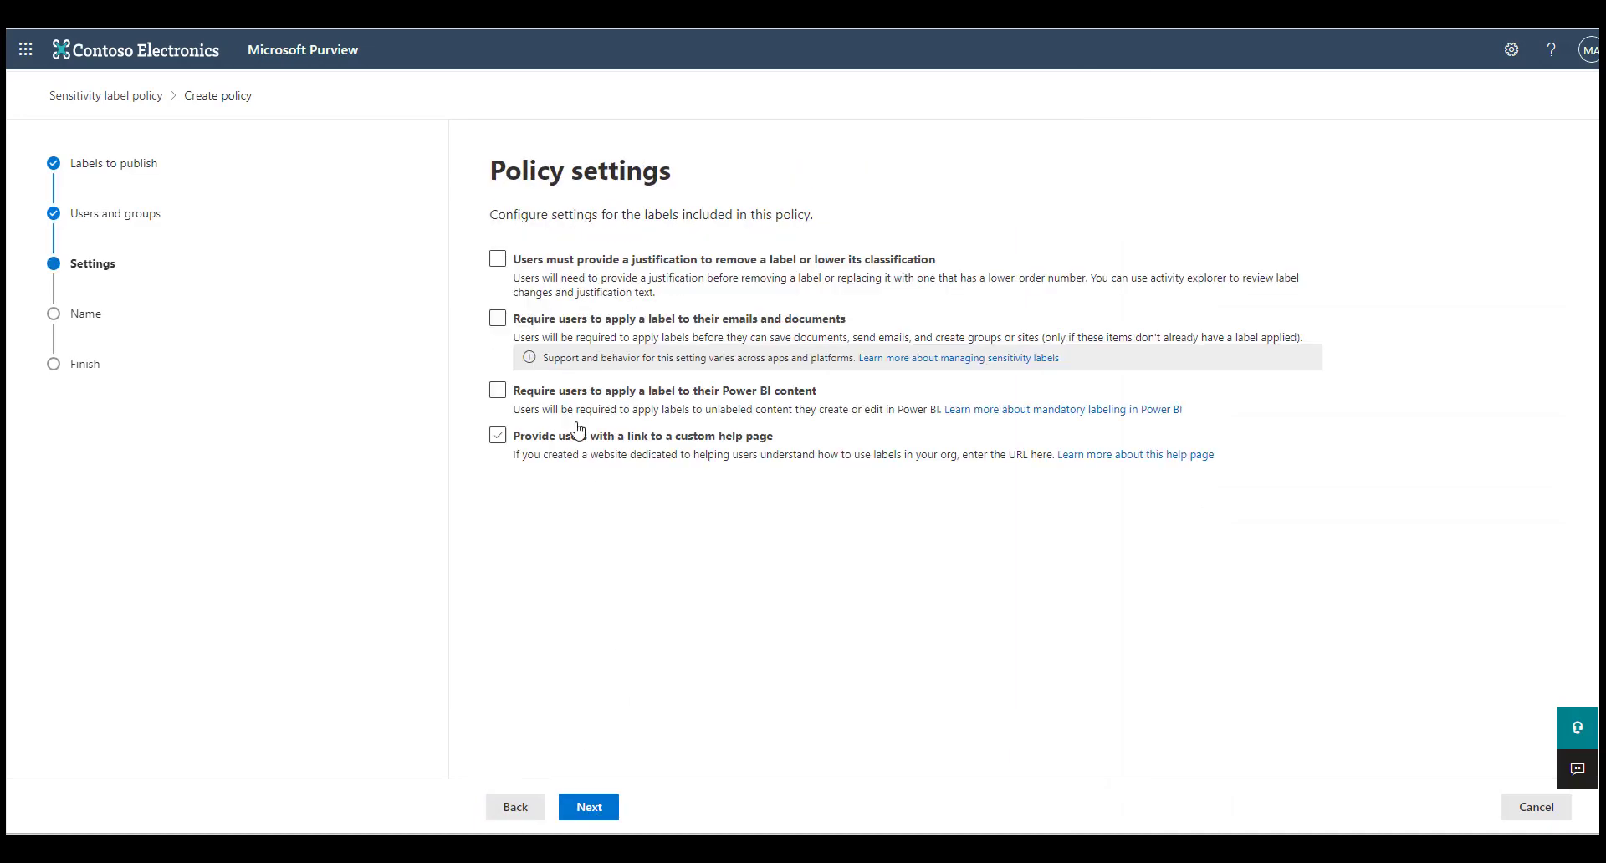
{"action": "left_click", "coordinate": [596, 807]}
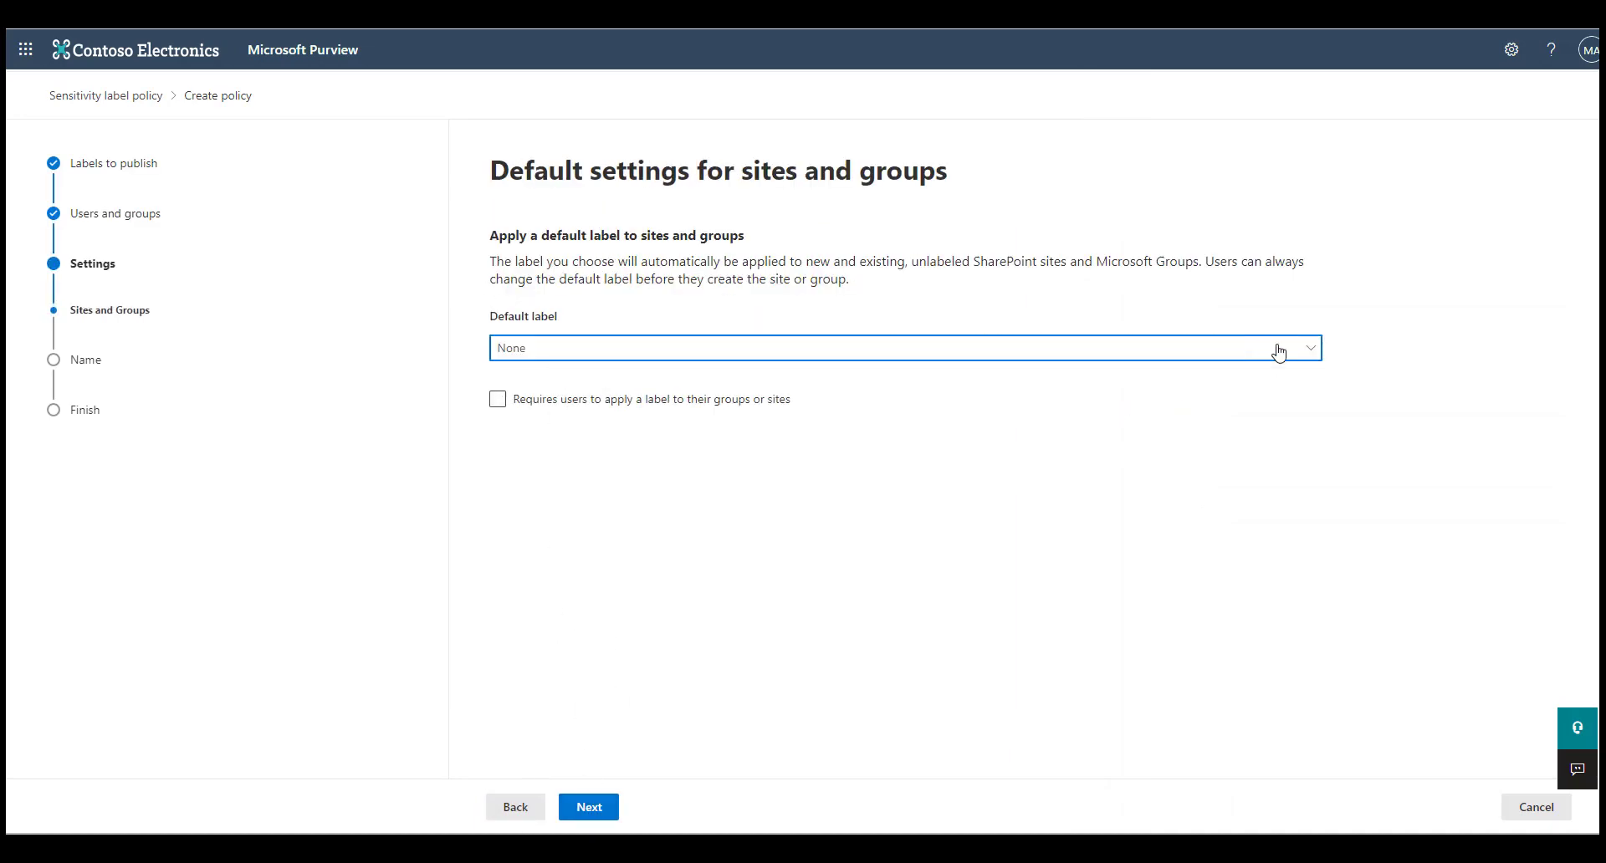
{"action": "left_click", "coordinate": [609, 801]}
{"action": "type", "text": "New Policy External Acce"}
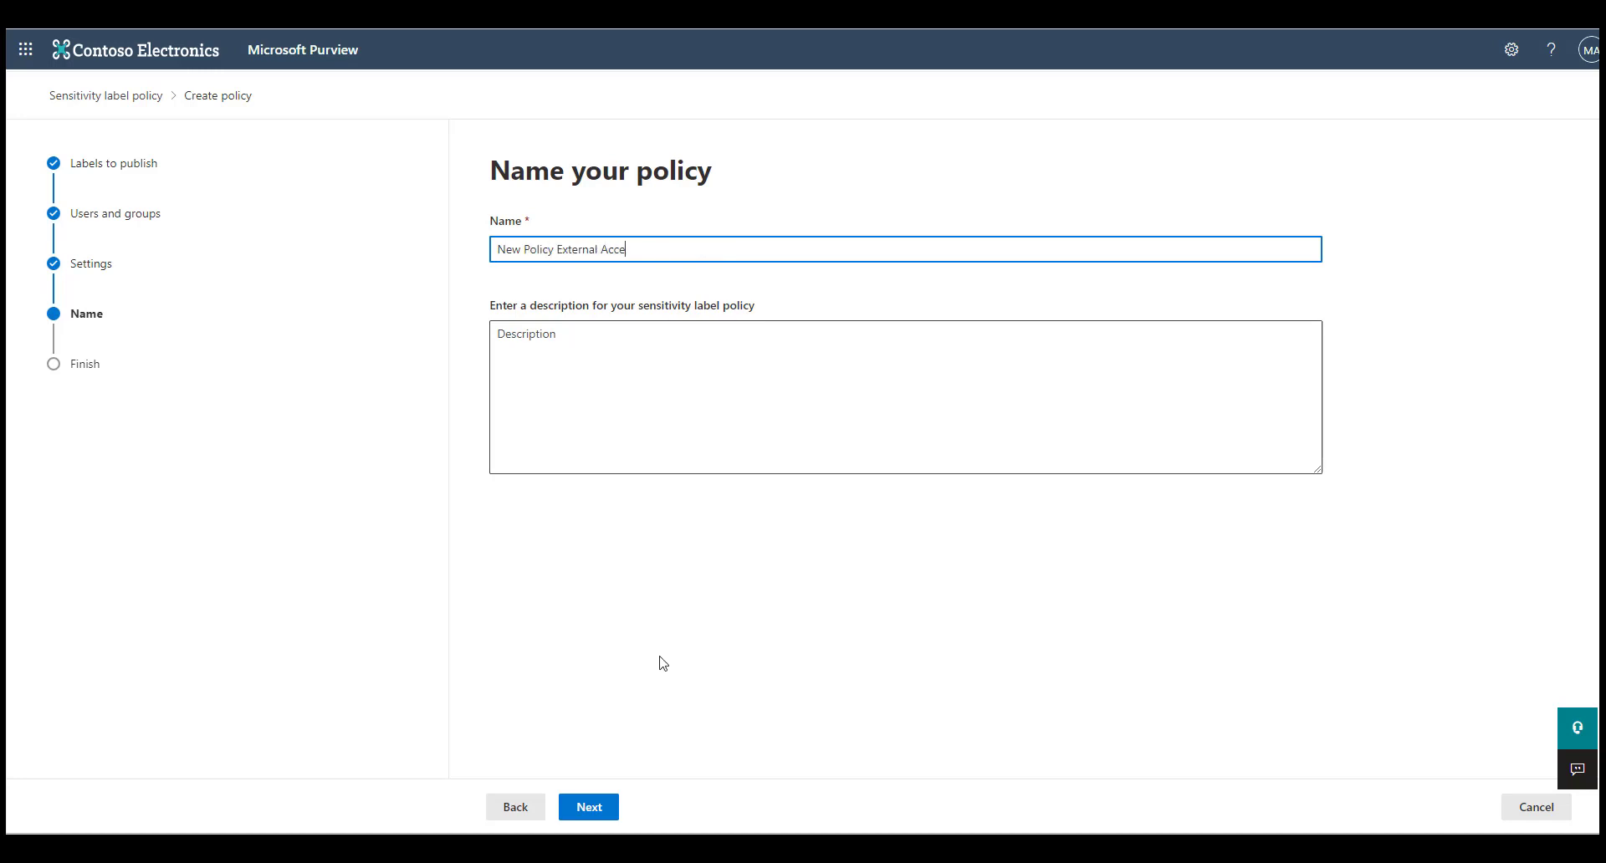
{"action": "left_click", "coordinate": [589, 807]}
{"action": "left_click", "coordinate": [594, 807]}
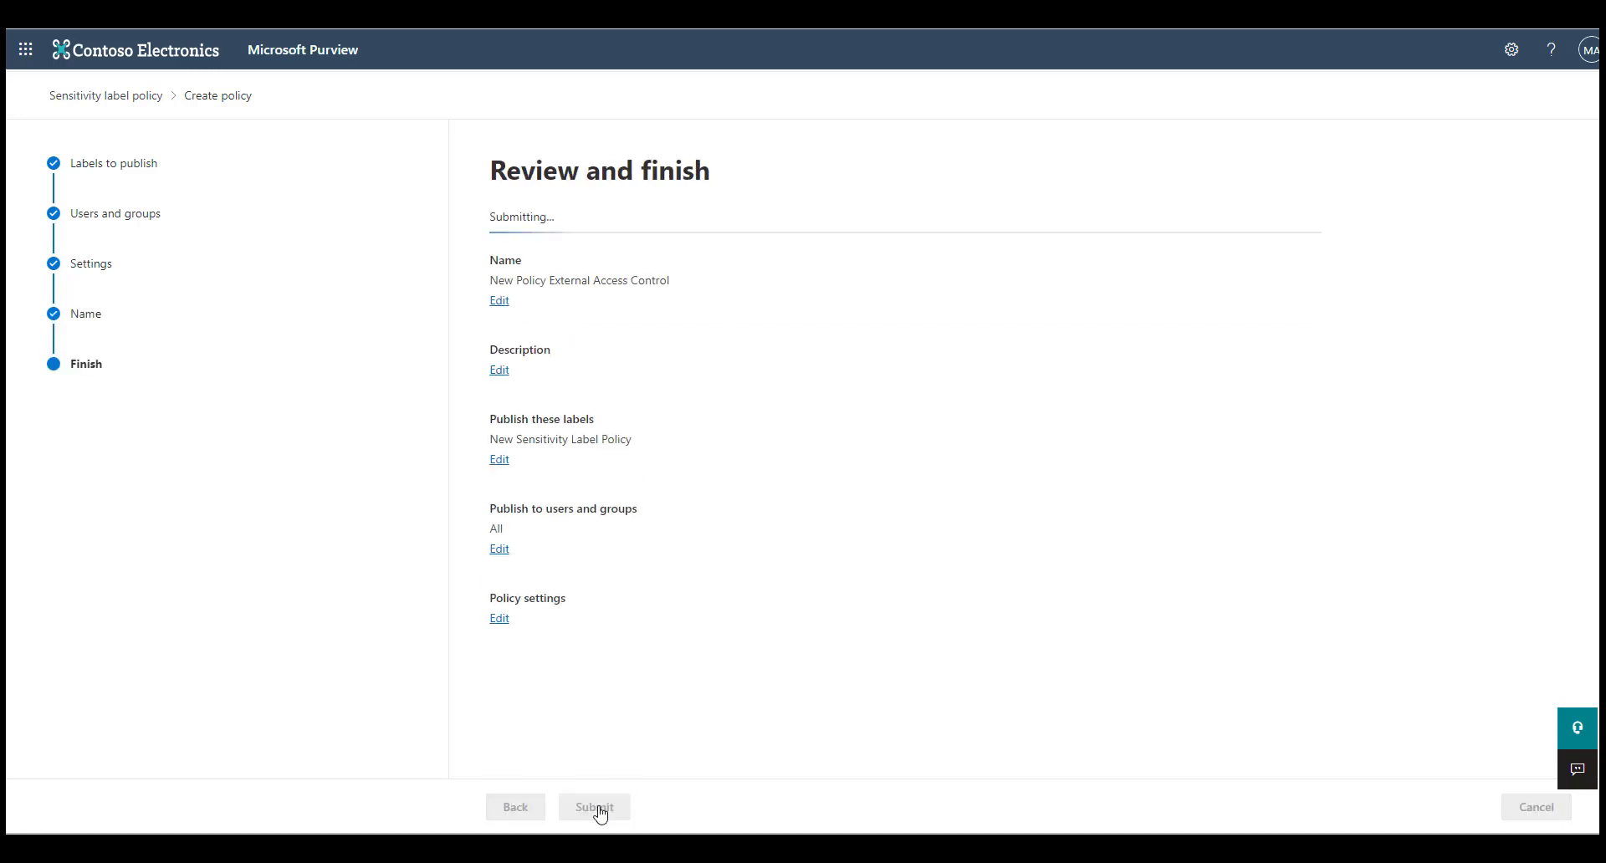
{"action": "left_click", "coordinate": [517, 807]}
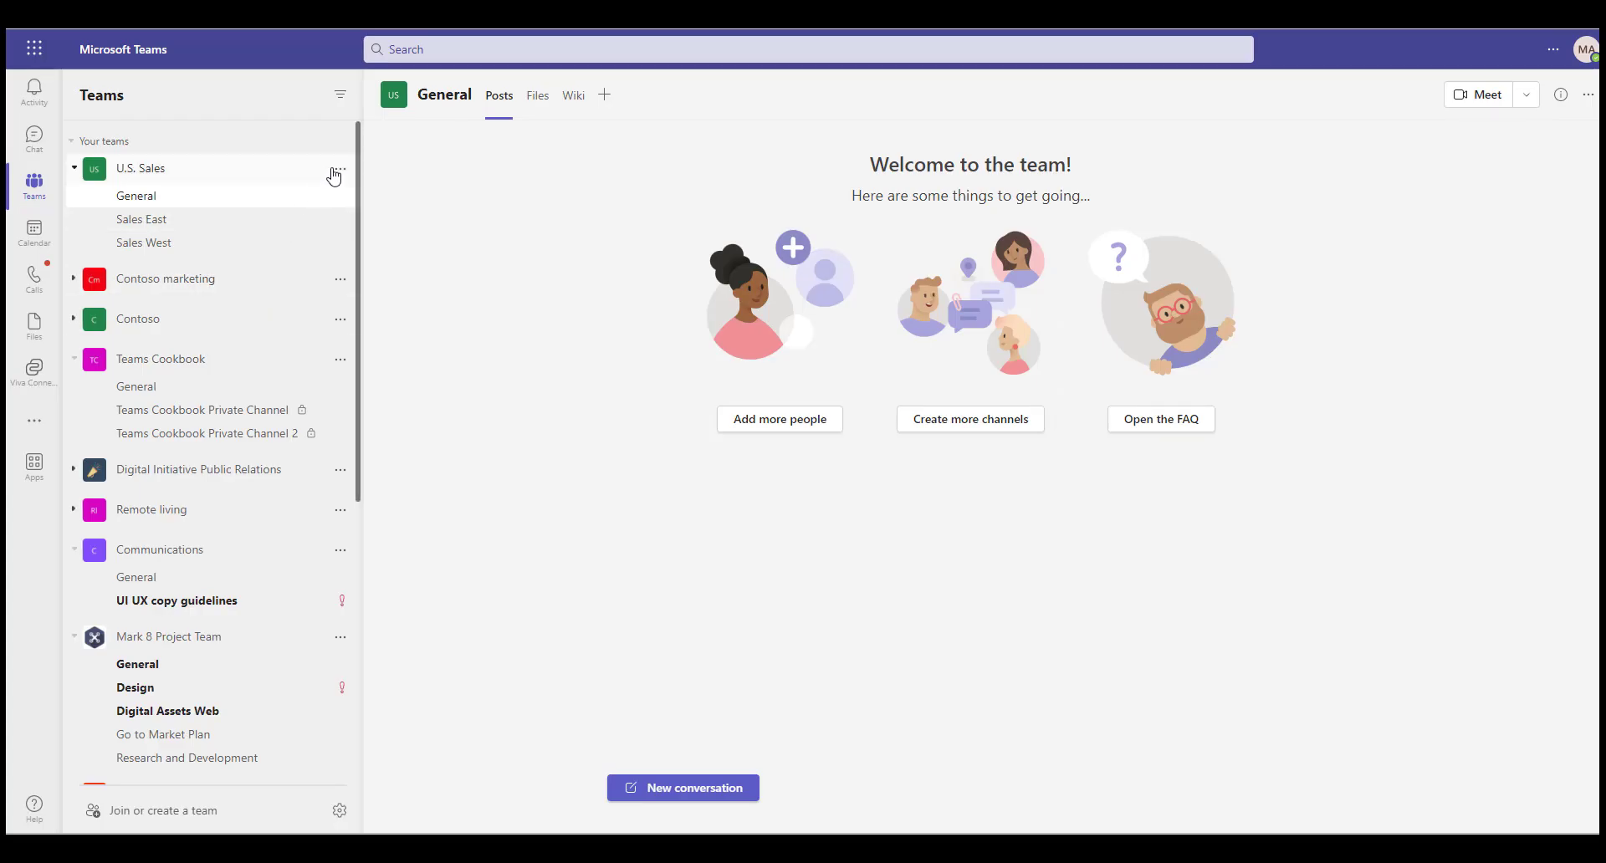
Step: Try the New Sensitivity Label Policy label on U.S. Sales, then discard the change
{"action": "left_click", "coordinate": [338, 171]}
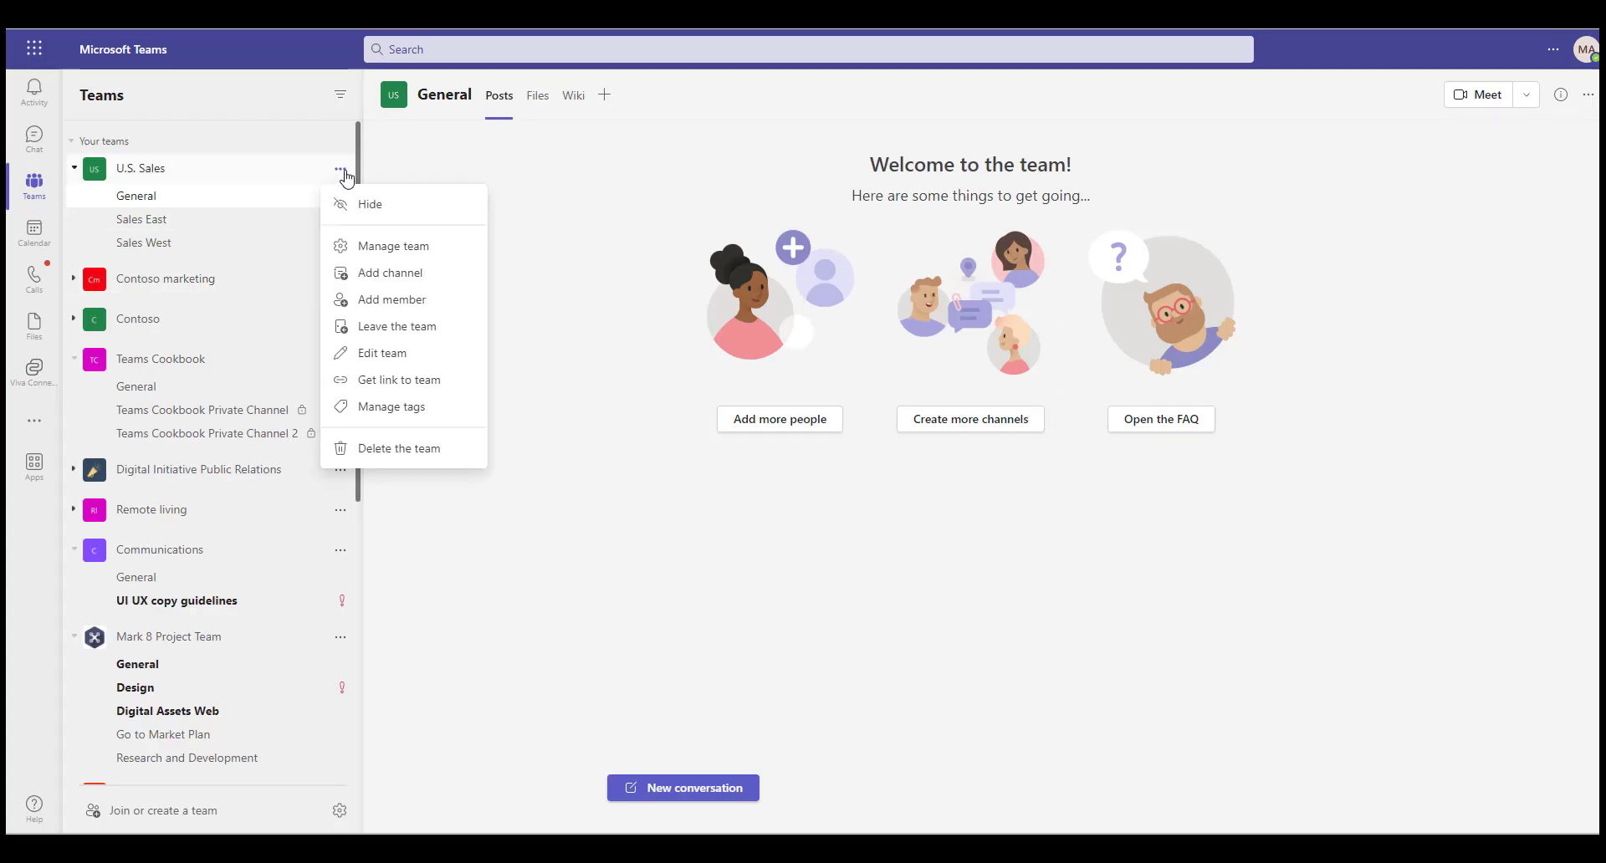
{"action": "left_click", "coordinate": [404, 352]}
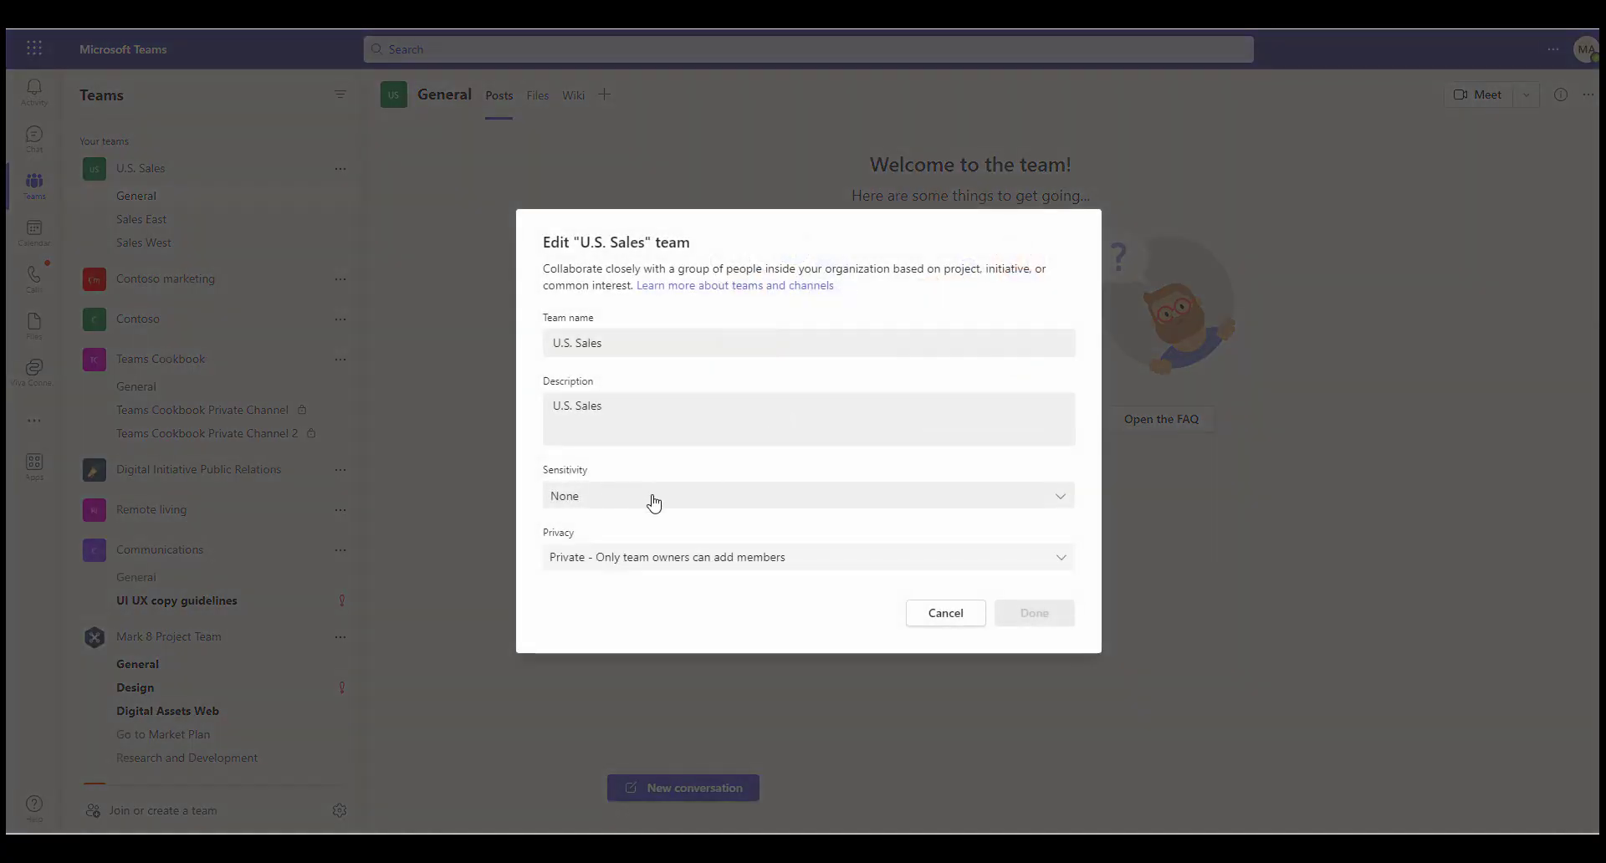
{"action": "left_click", "coordinate": [654, 502]}
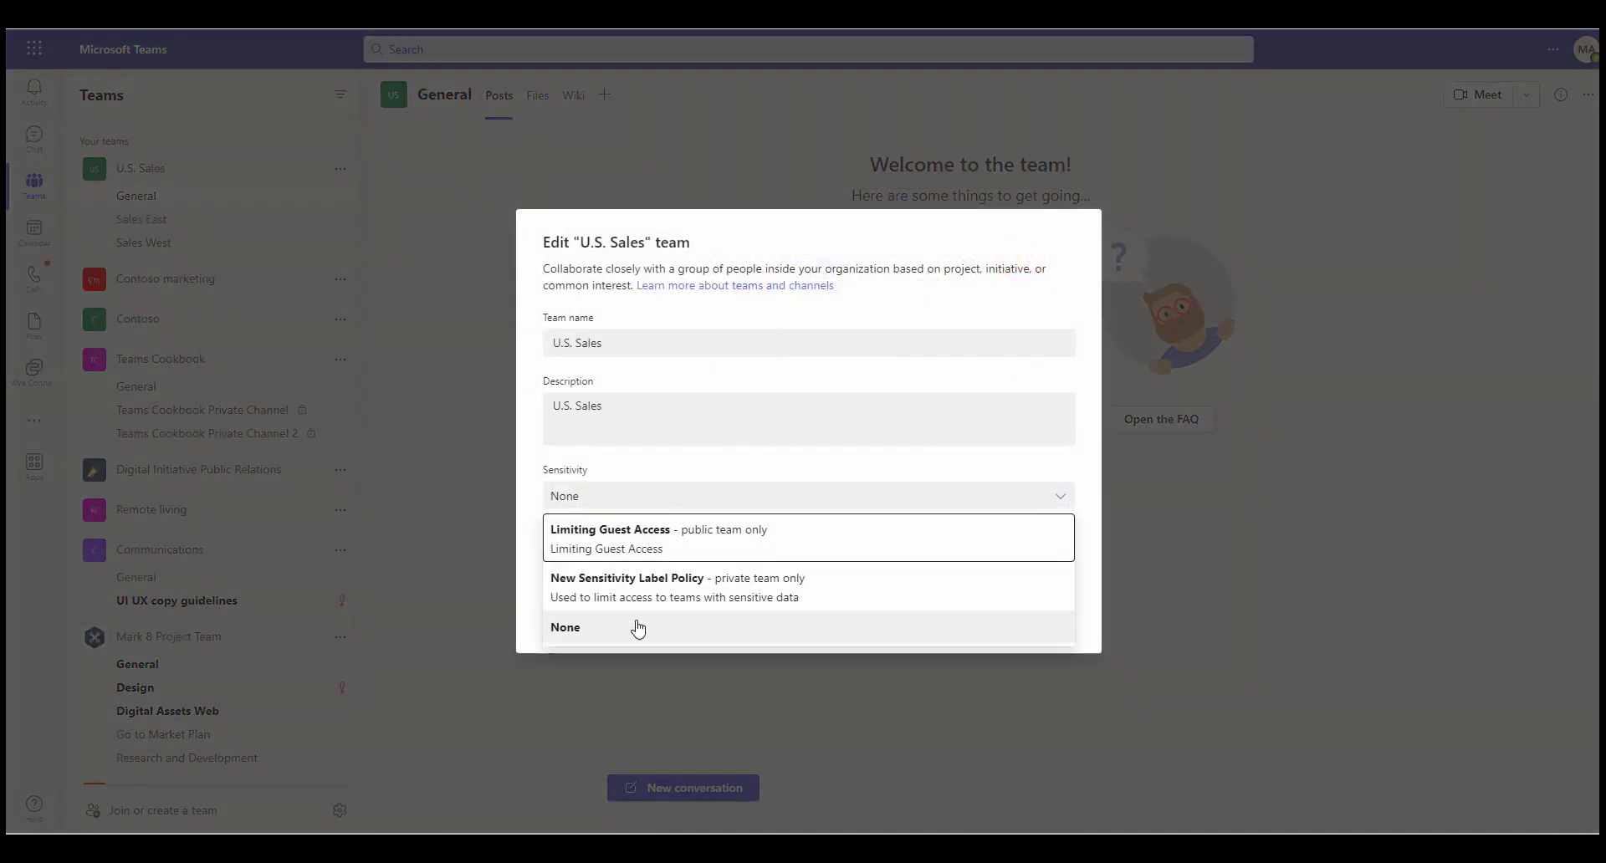
{"action": "left_click", "coordinate": [654, 595]}
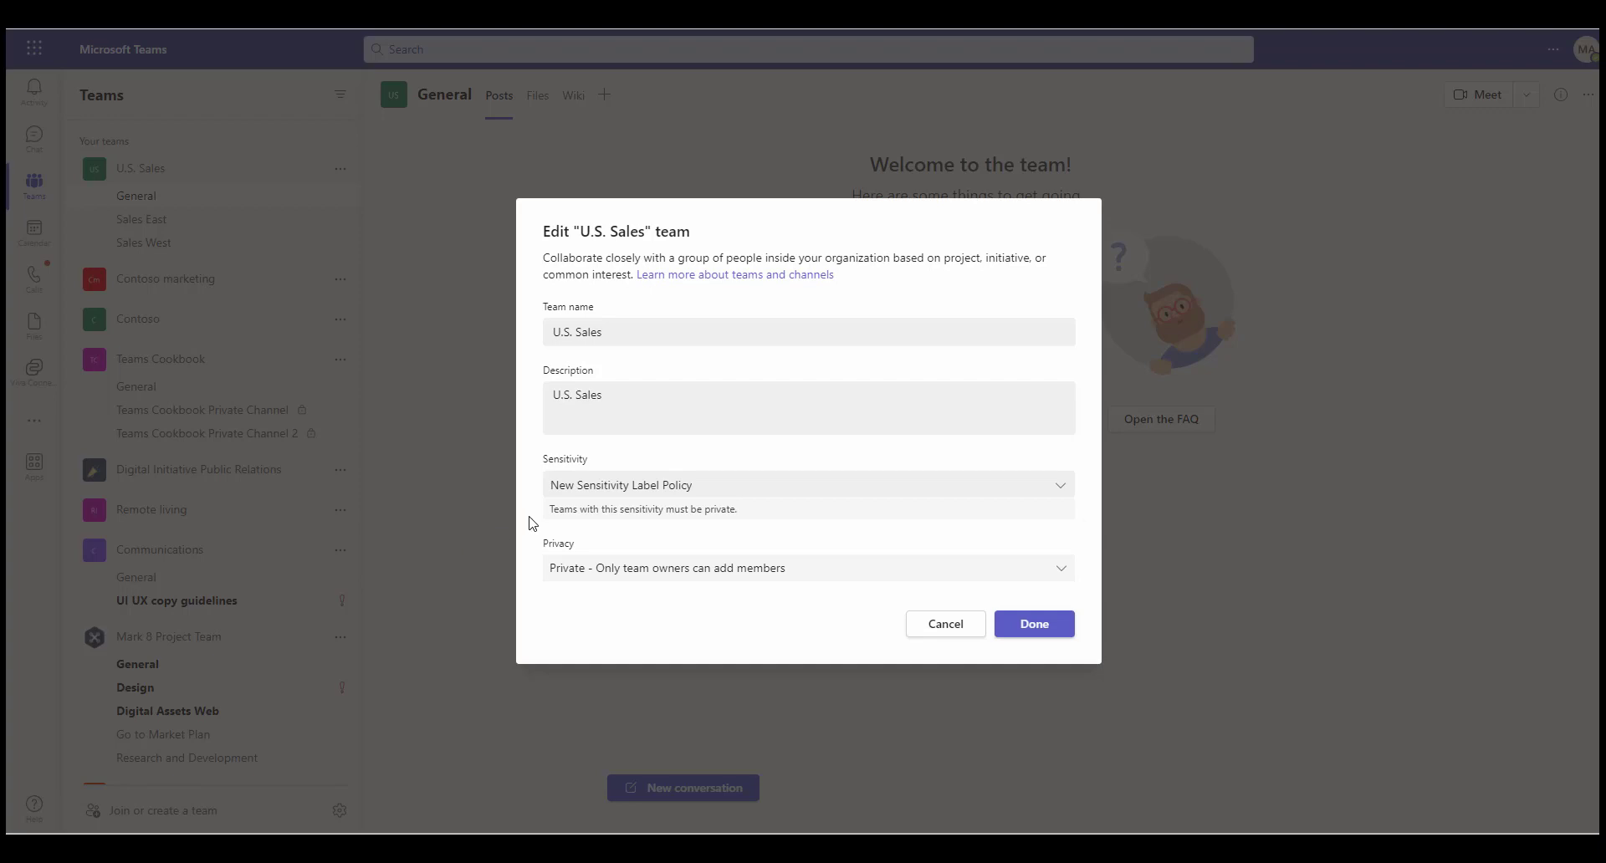
{"action": "left_click", "coordinate": [949, 629]}
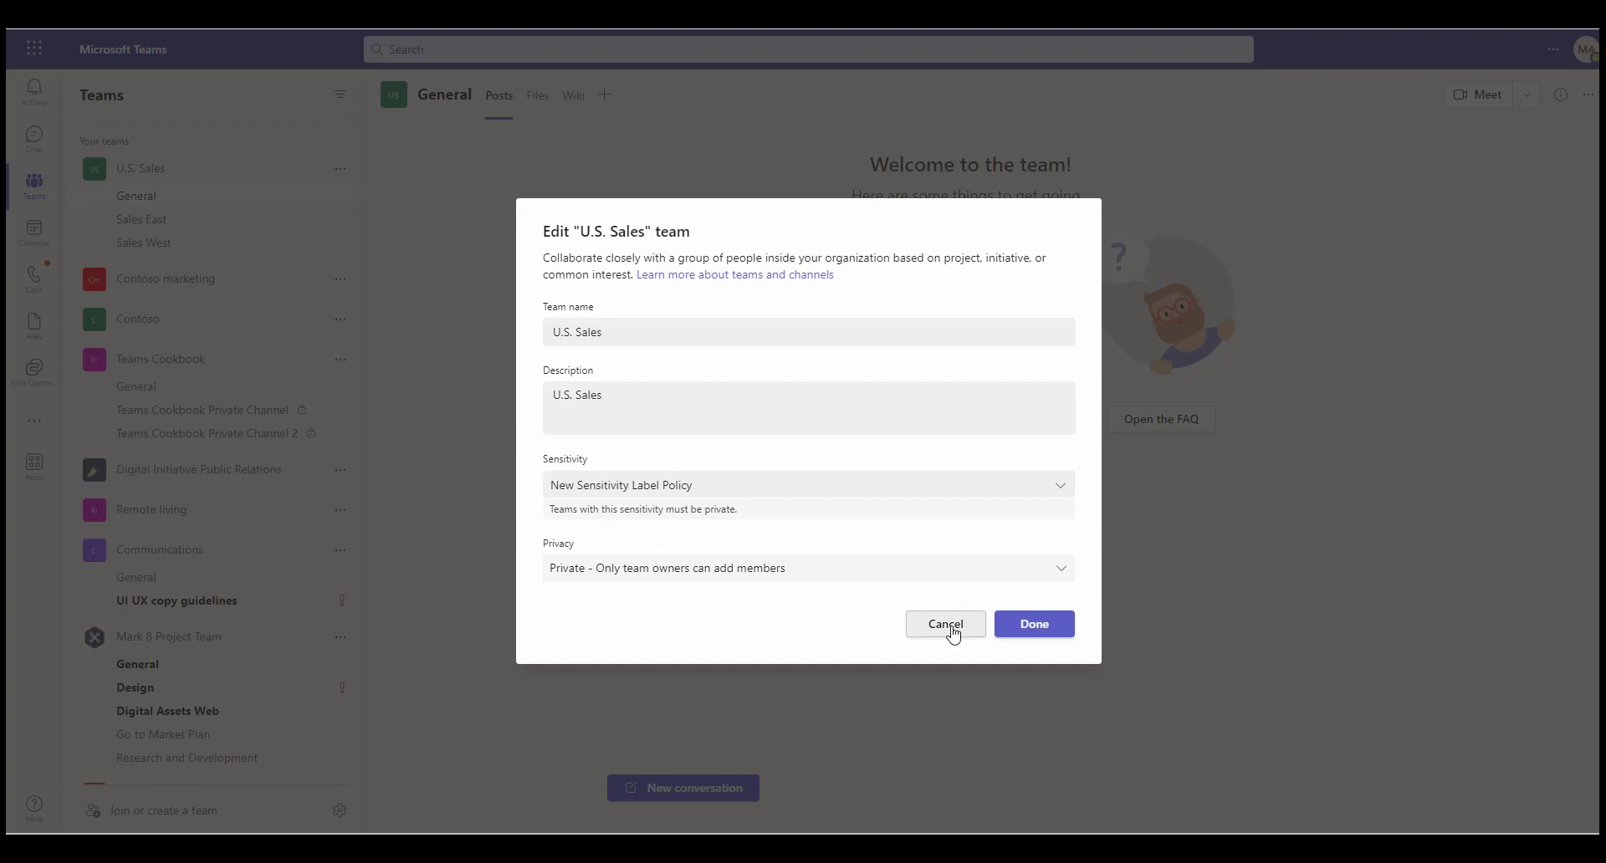
Step: Make Contoso marketing private with the New Sensitivity Label Policy label and save
{"action": "left_click", "coordinate": [339, 281]}
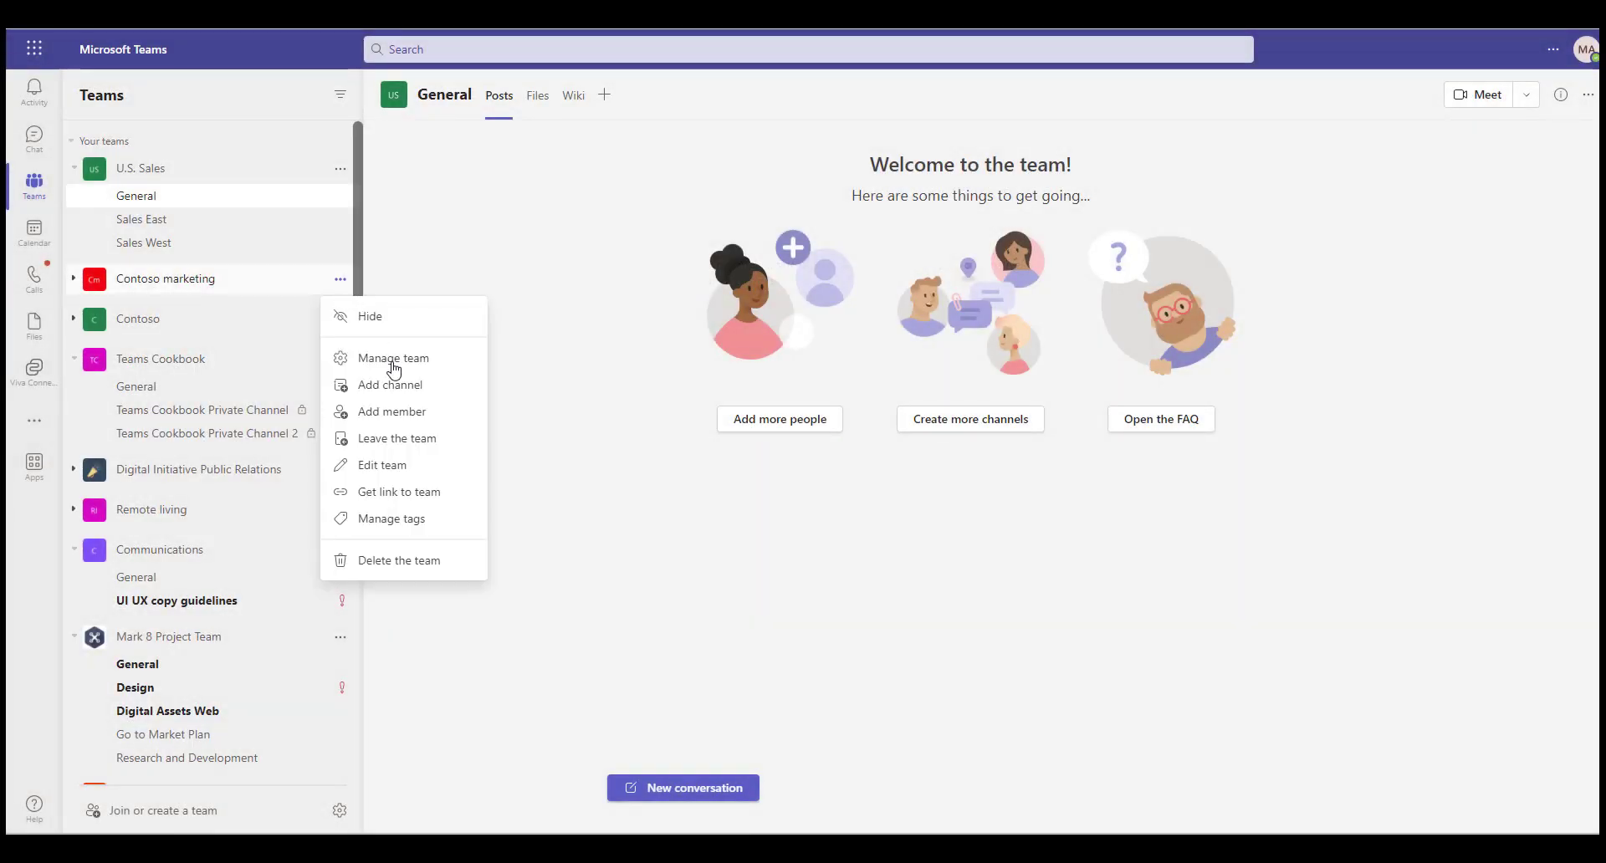
{"action": "left_click", "coordinate": [425, 471]}
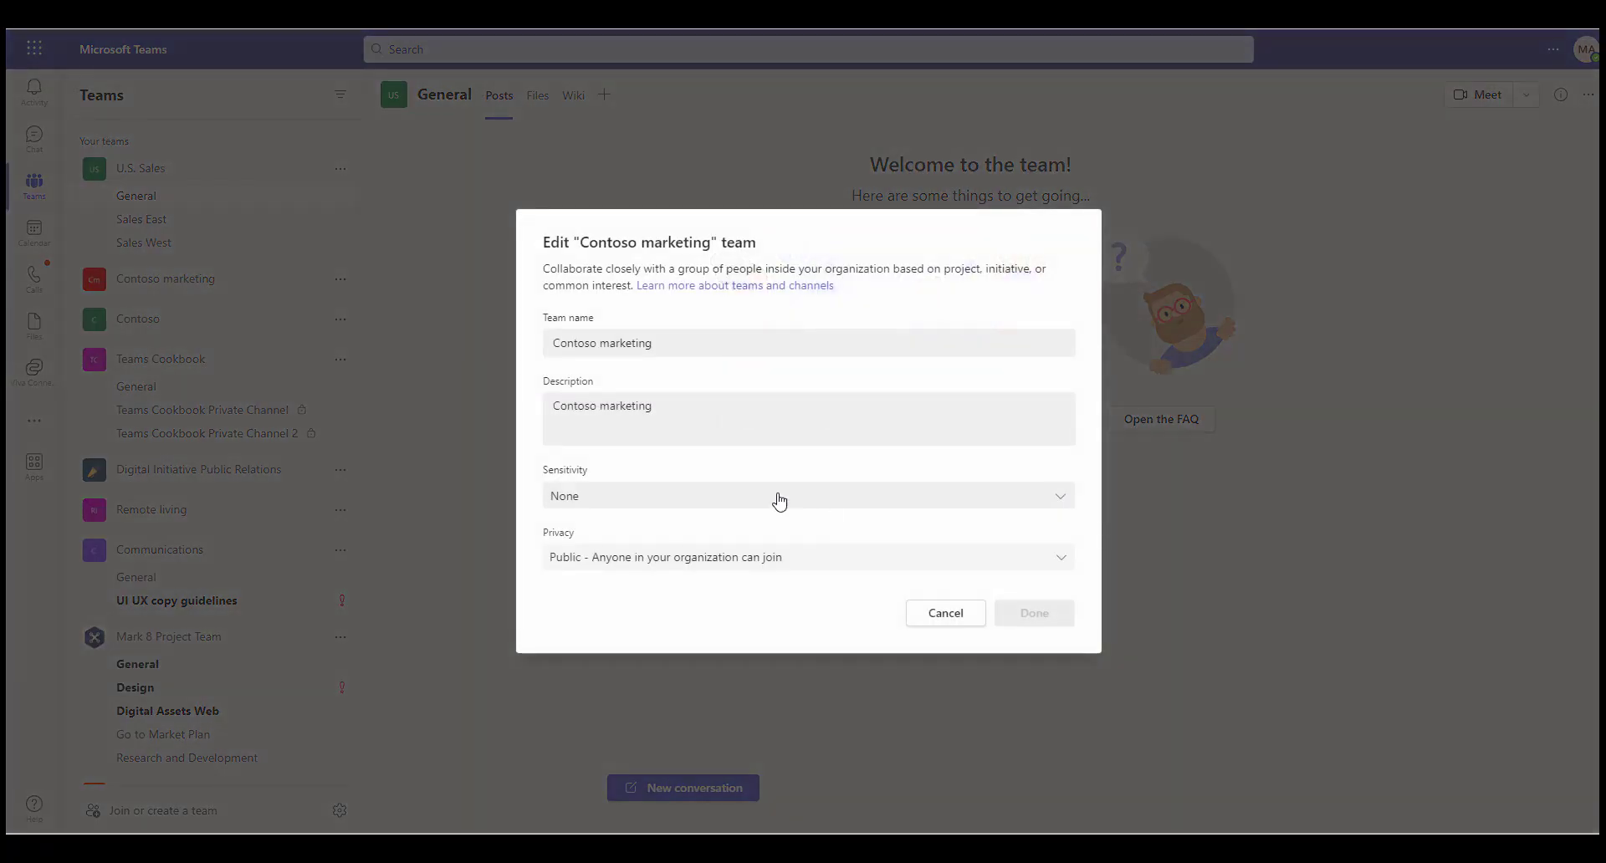
{"action": "left_click", "coordinate": [719, 560]}
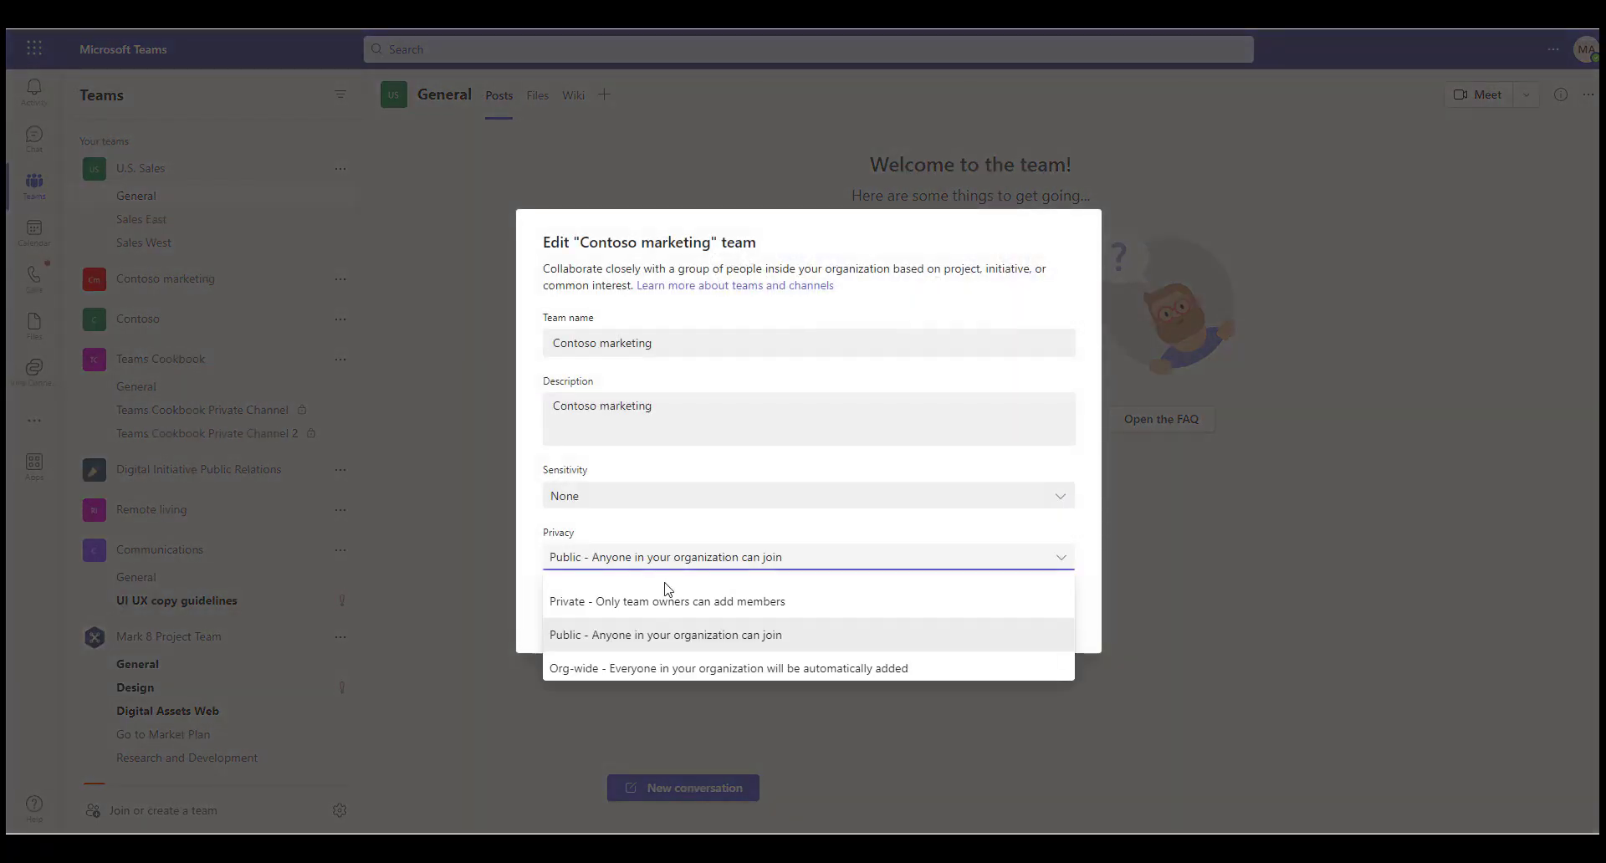
{"action": "left_click", "coordinate": [669, 598]}
{"action": "left_click", "coordinate": [658, 489]}
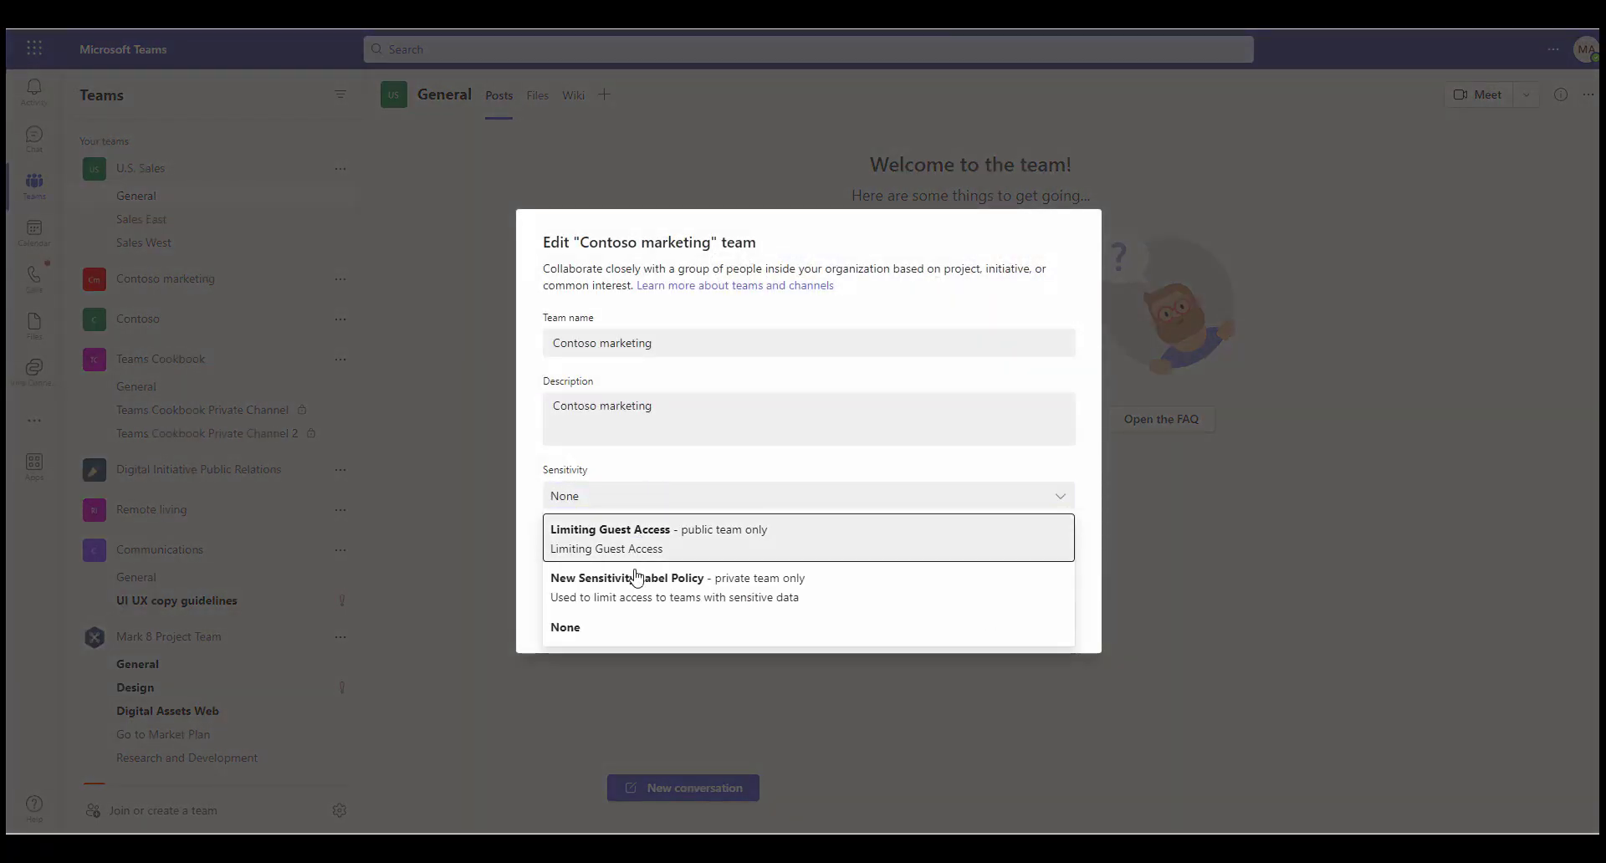
{"action": "left_click", "coordinate": [639, 599]}
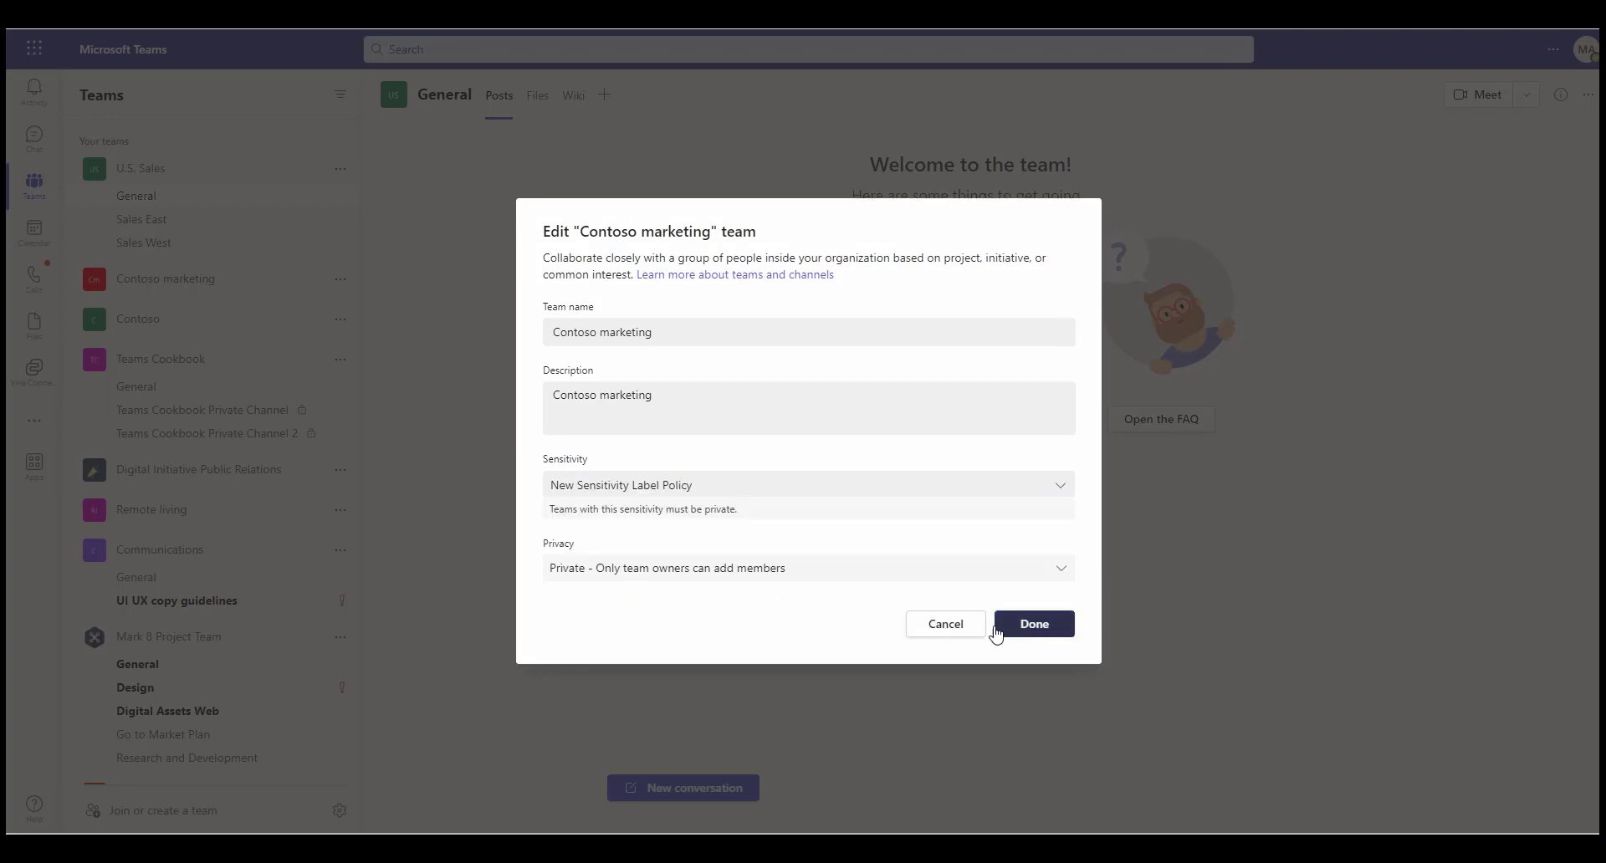
{"action": "left_click", "coordinate": [1001, 633]}
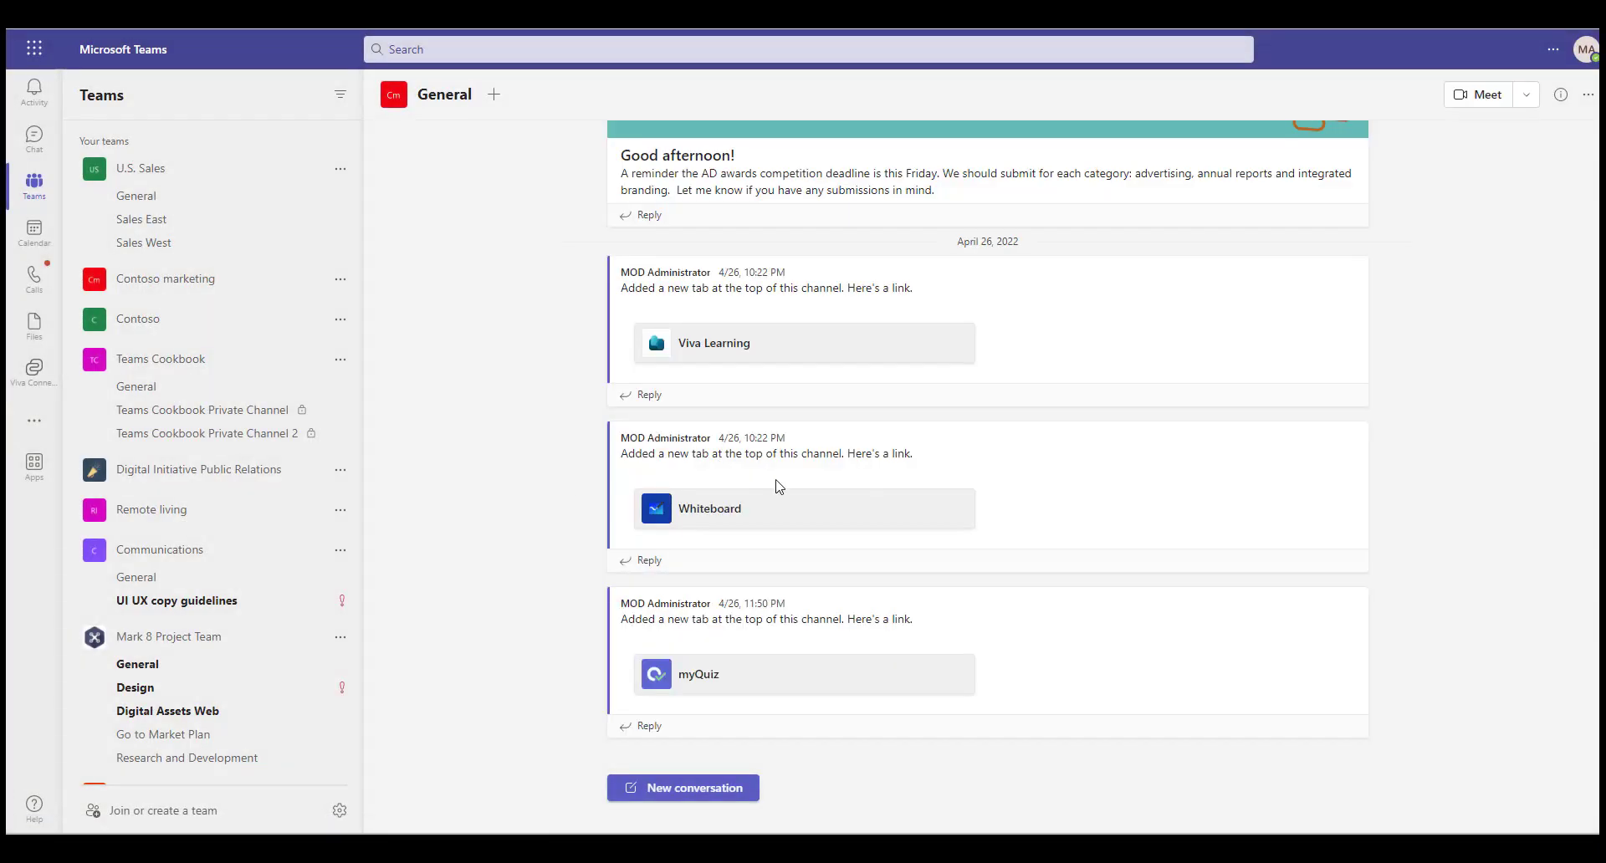
Step: Start a new team from scratch, labelled New Sensitivity Label Policy with Private privacy
{"action": "left_click", "coordinate": [175, 818]}
{"action": "left_click", "coordinate": [493, 303]}
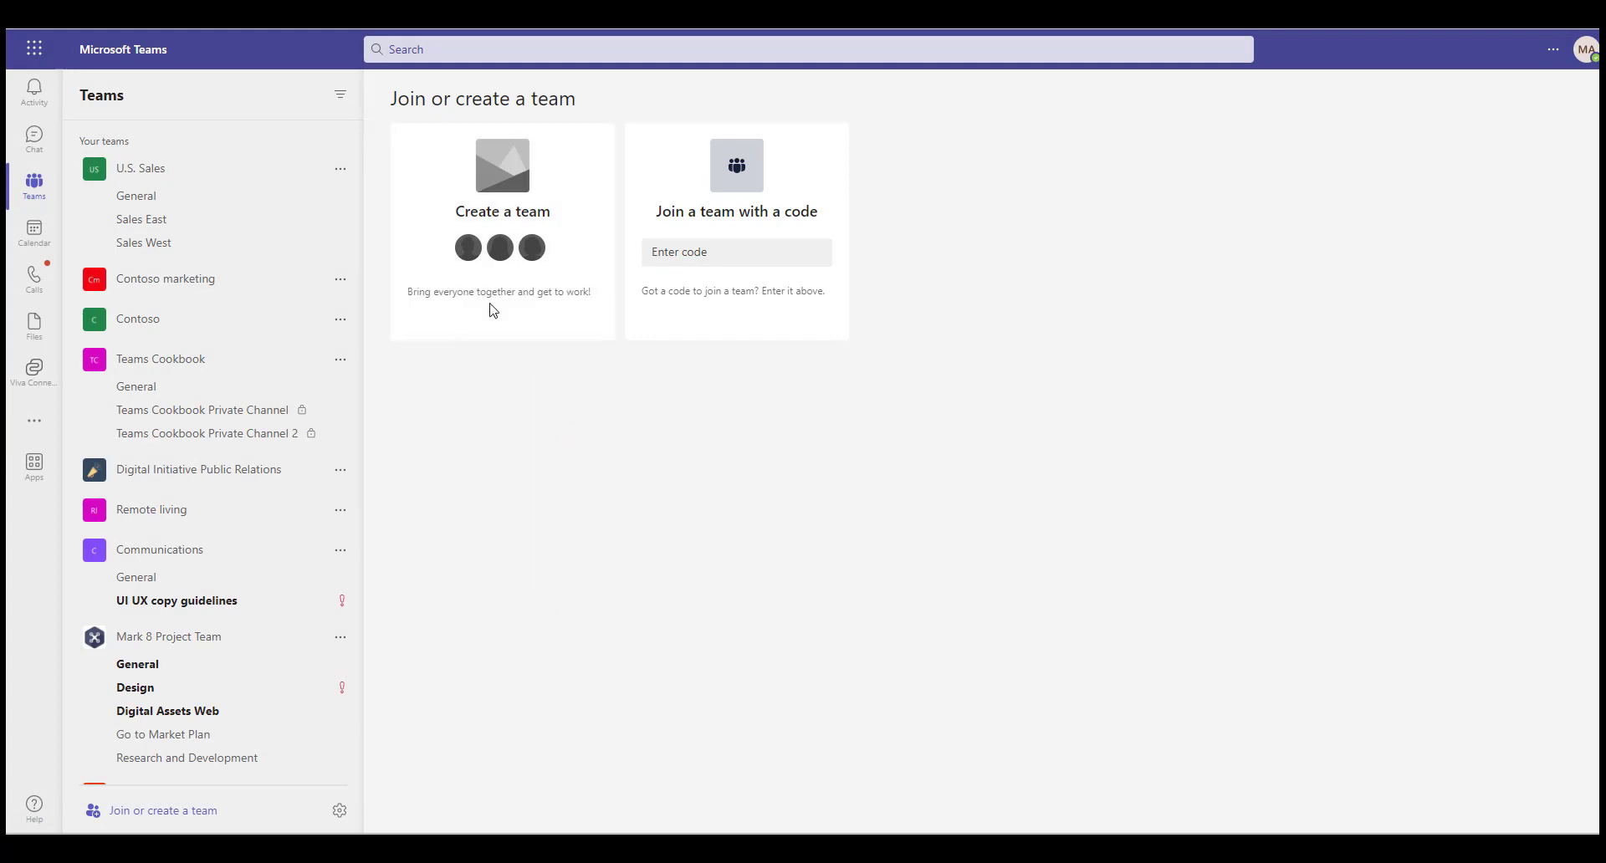
{"action": "left_click", "coordinate": [712, 348]}
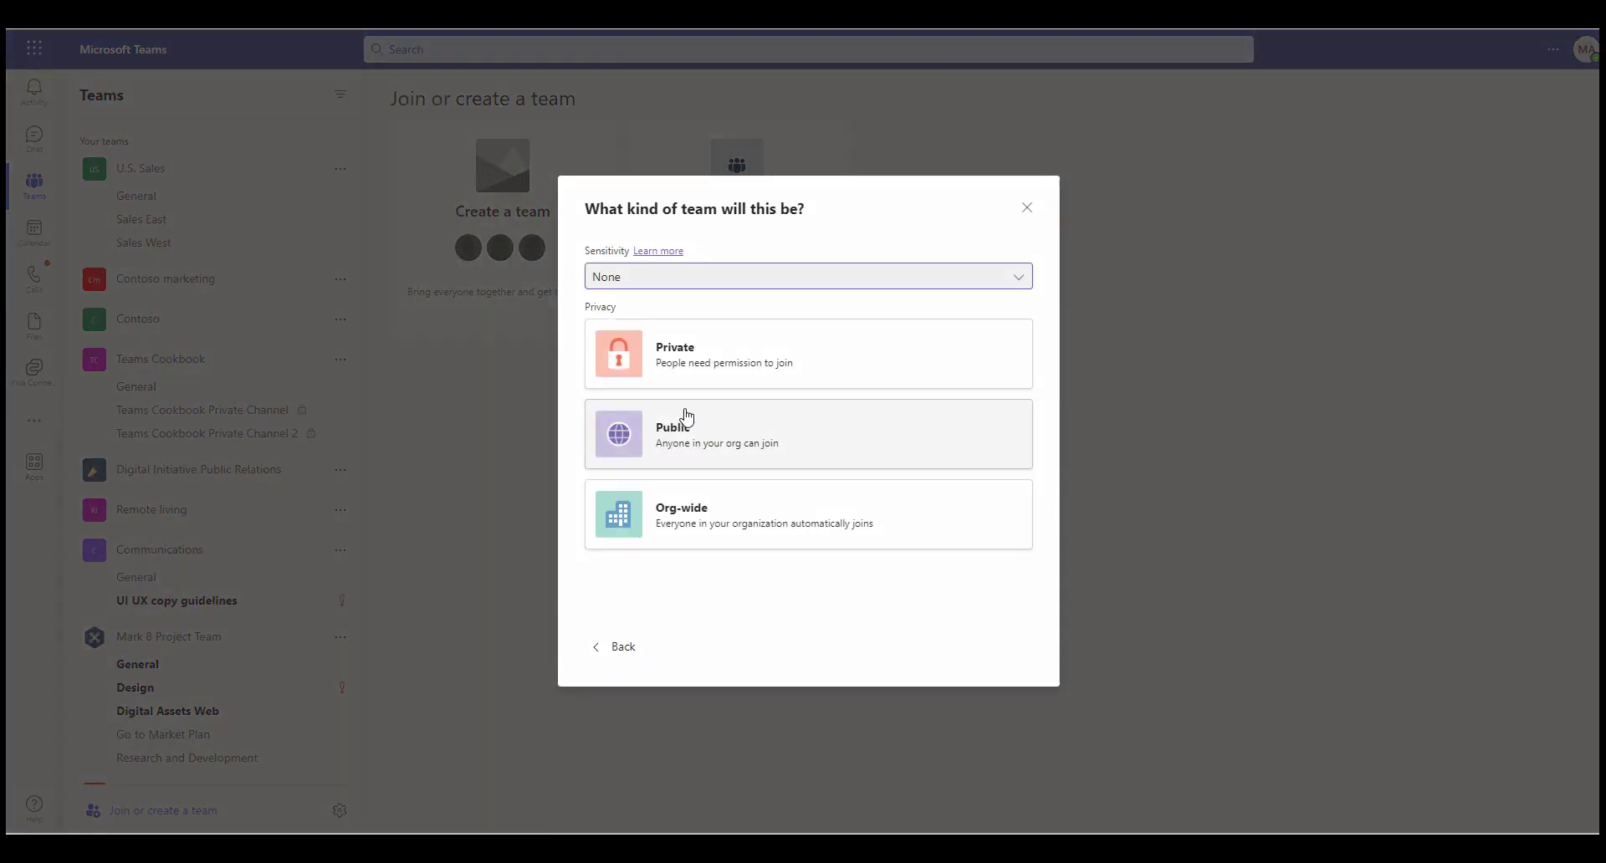
{"action": "left_click", "coordinate": [688, 370]}
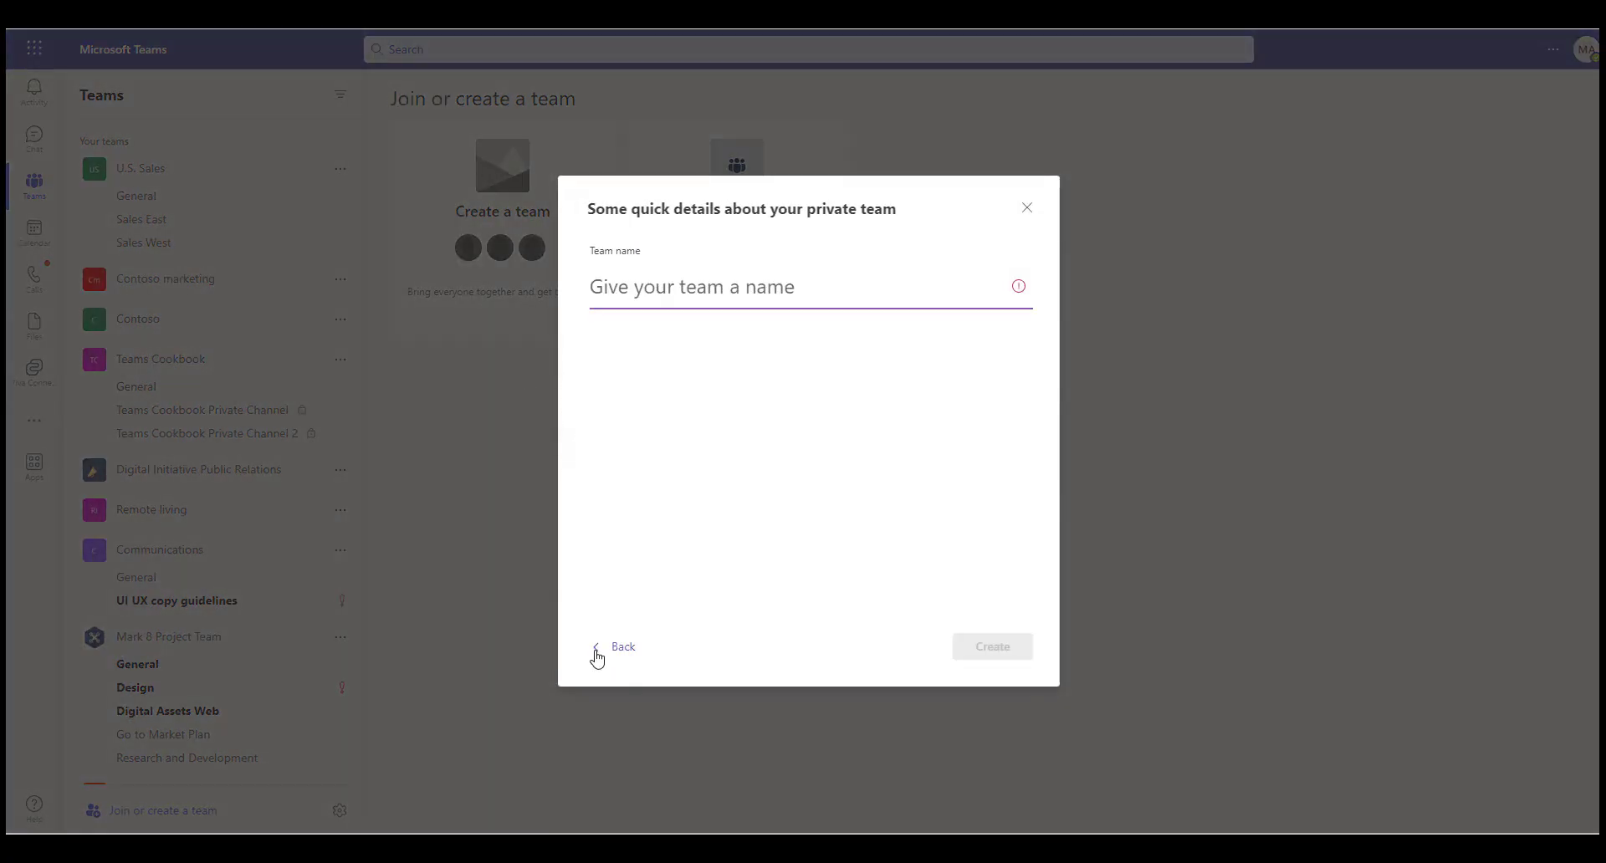
{"action": "left_click", "coordinate": [598, 651]}
{"action": "left_click", "coordinate": [684, 282]}
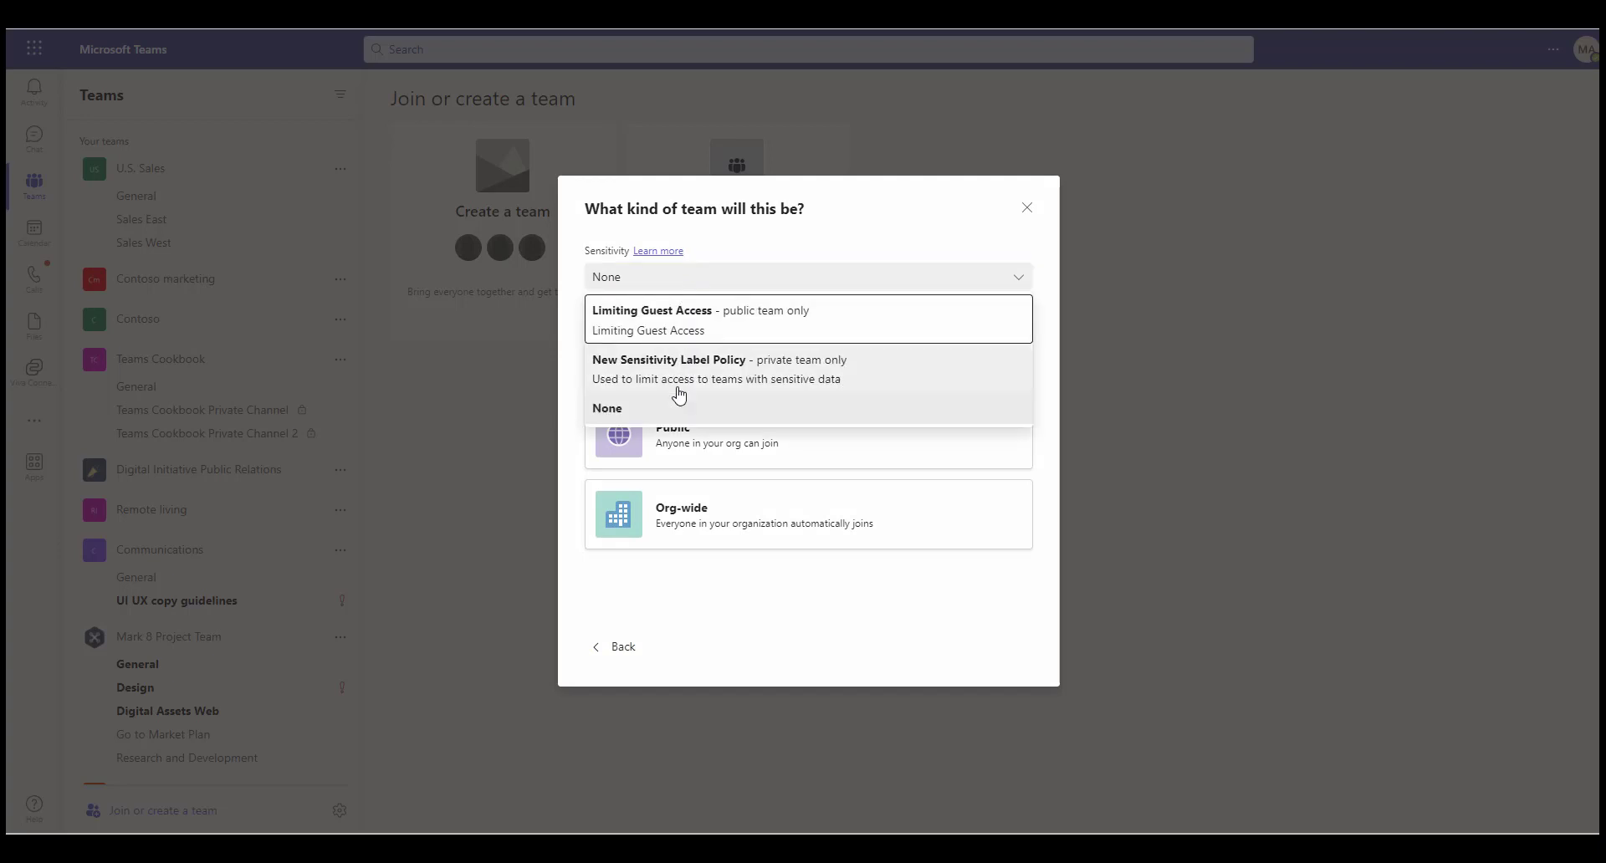
{"action": "left_click", "coordinate": [683, 380]}
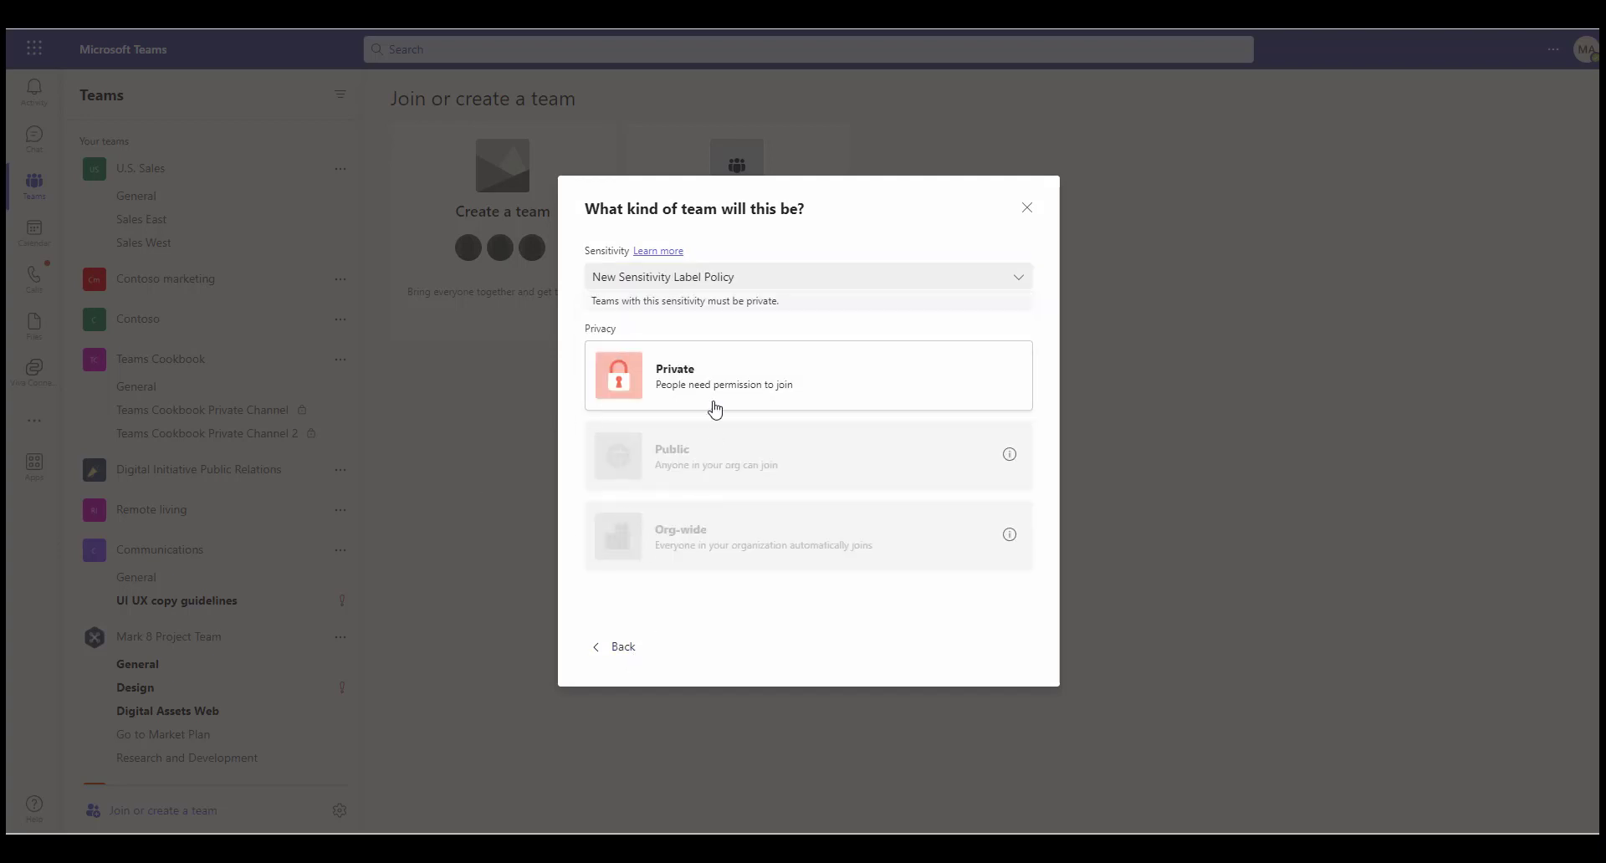
{"action": "left_click", "coordinate": [713, 397]}
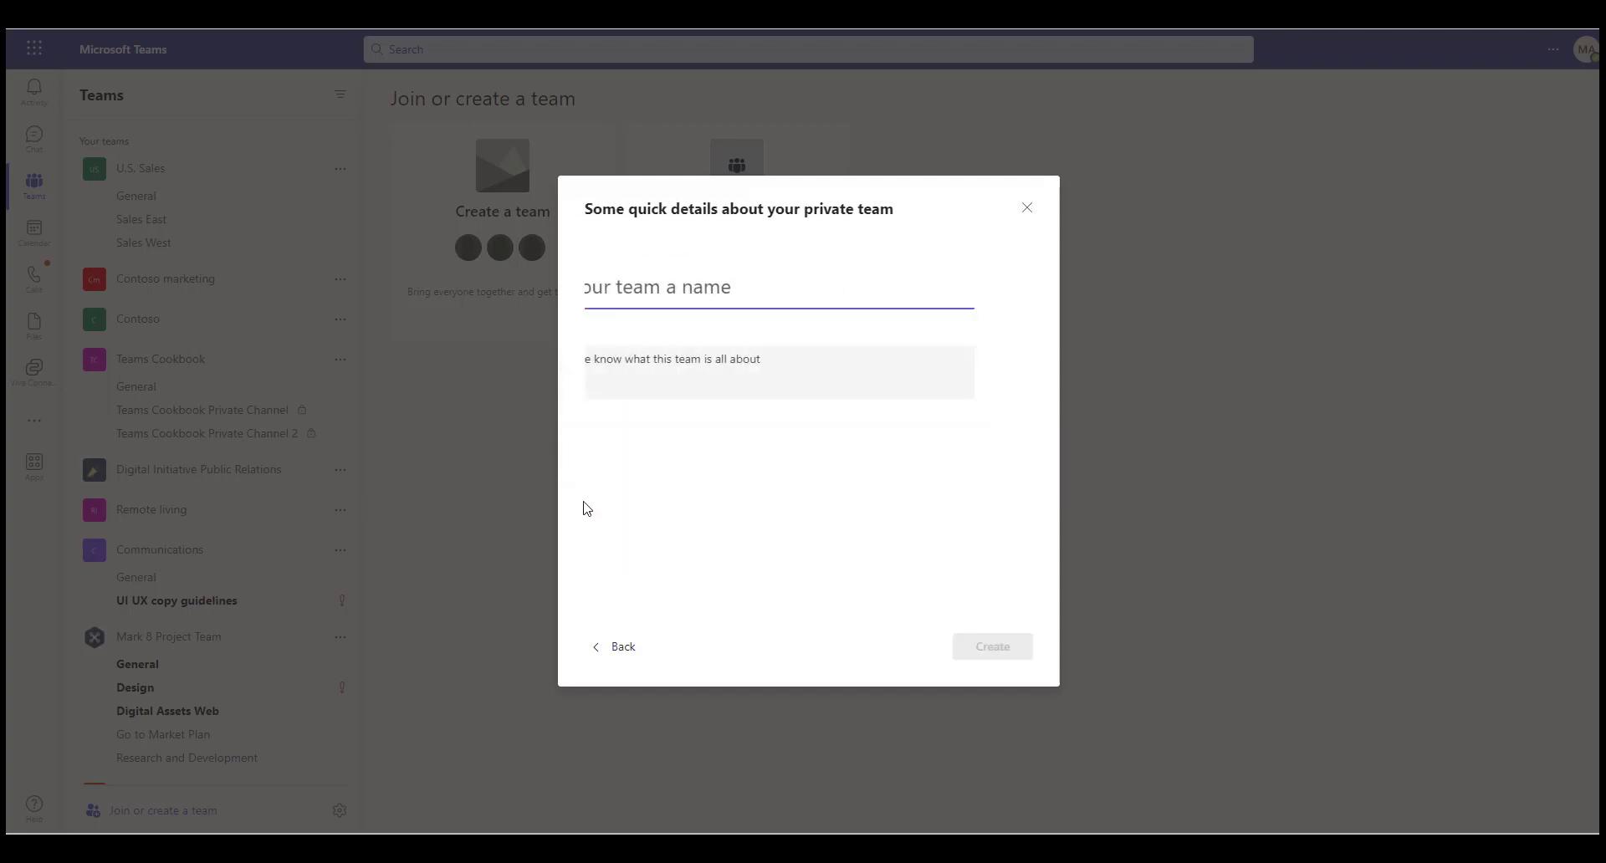